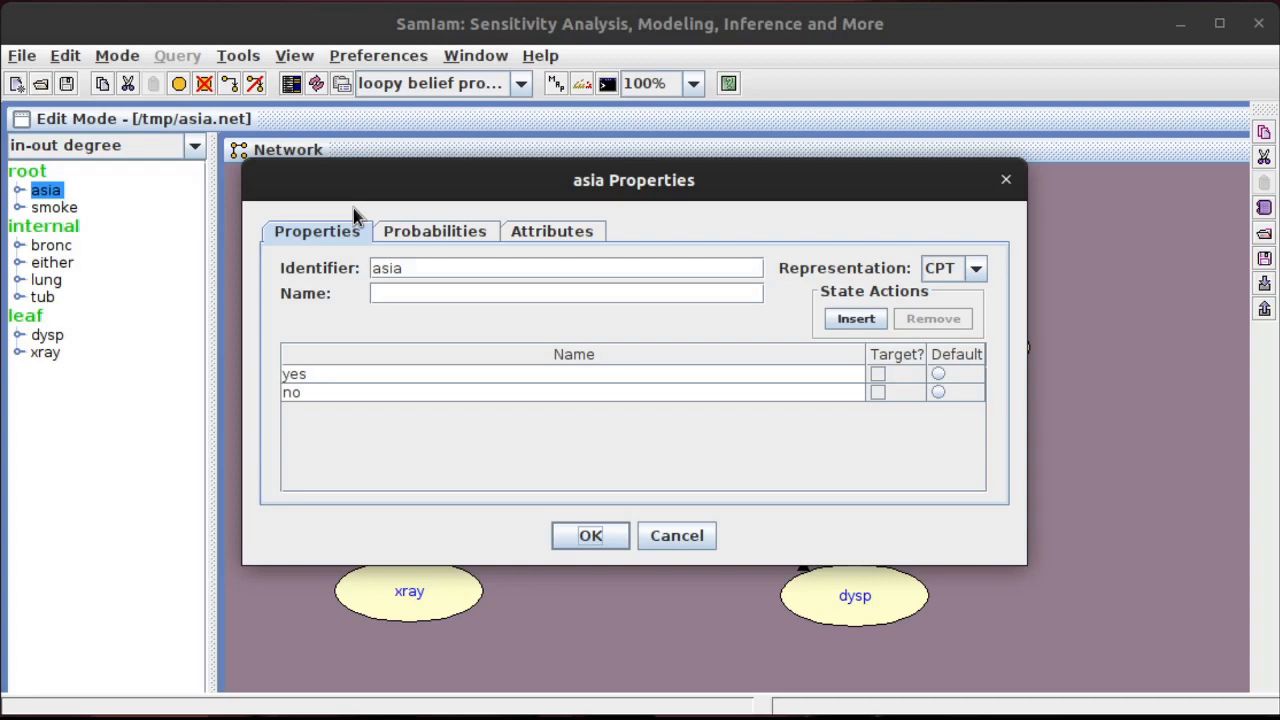
Examine the asia node's states and its probability table, then close its properties
{"action": "left_click", "coordinate": [1007, 182]}
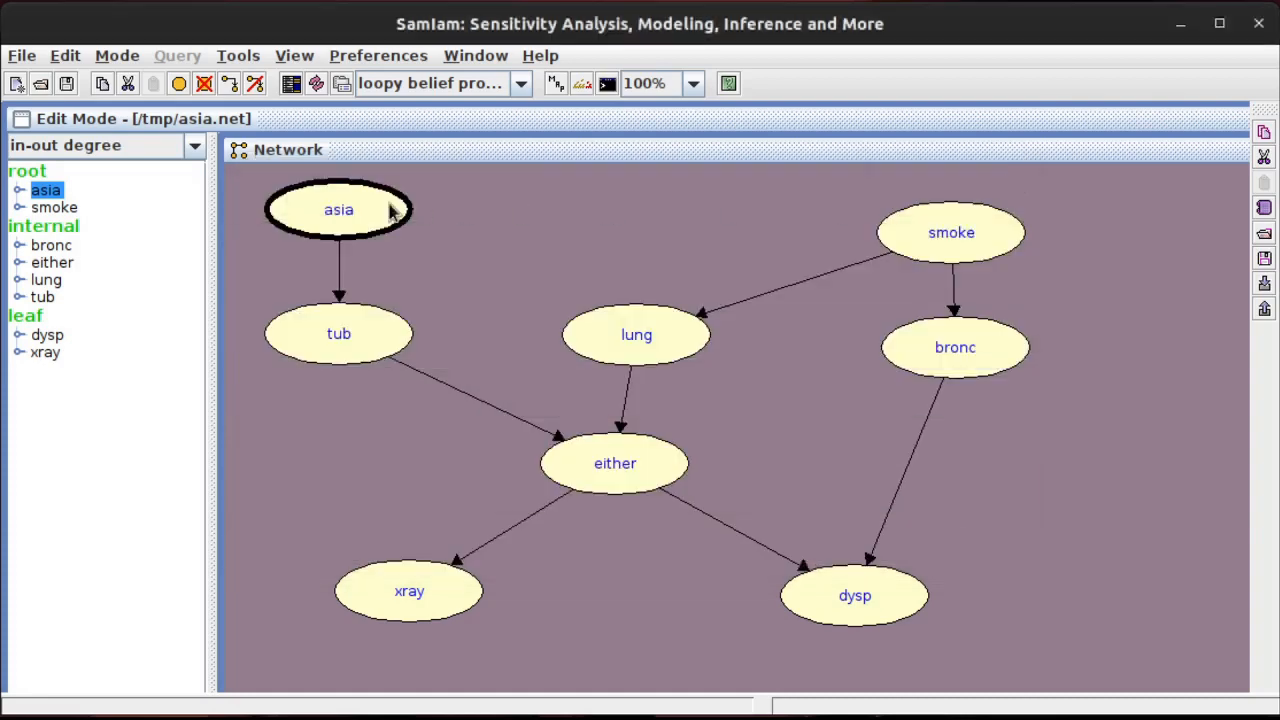
{"action": "double_click", "coordinate": [337, 210]}
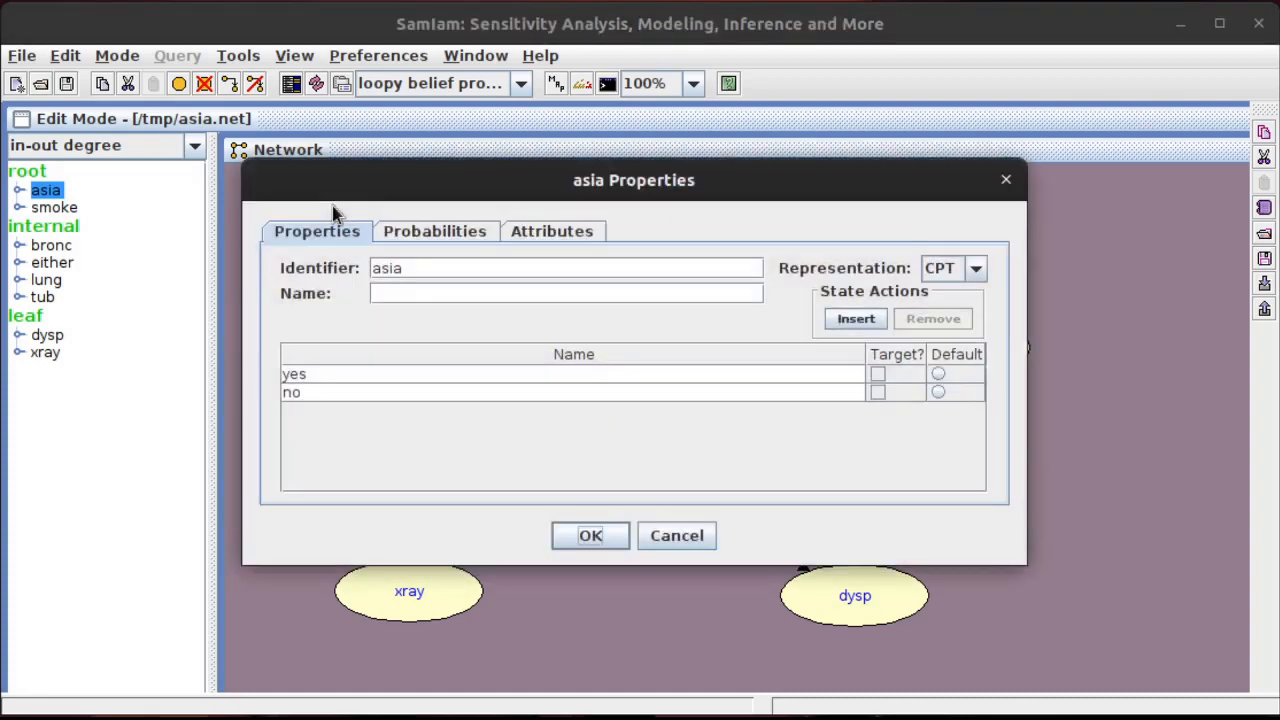
{"action": "mouse_move", "coordinate": [455, 204]}
{"action": "left_mouse_down"}
{"action": "mouse_move", "coordinate": [470, 238]}
{"action": "mouse_move", "coordinate": [465, 218]}
{"action": "left_mouse_up"}
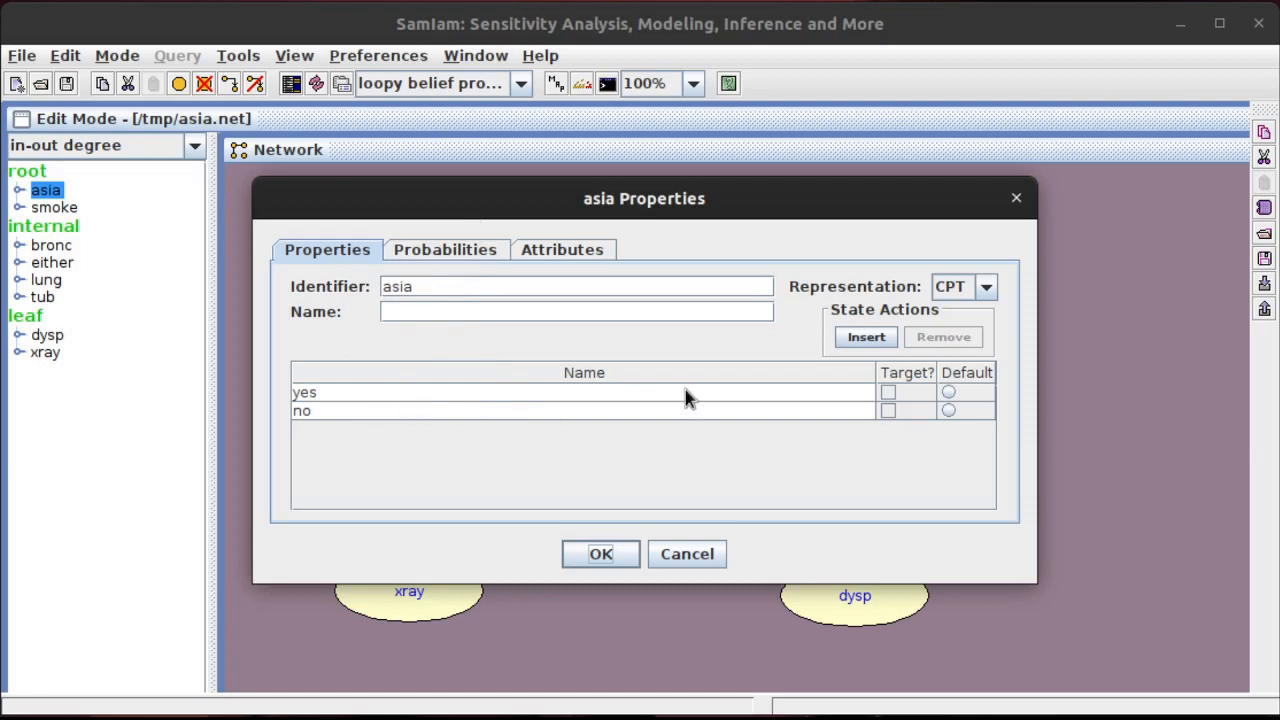
{"action": "left_click", "coordinate": [452, 256]}
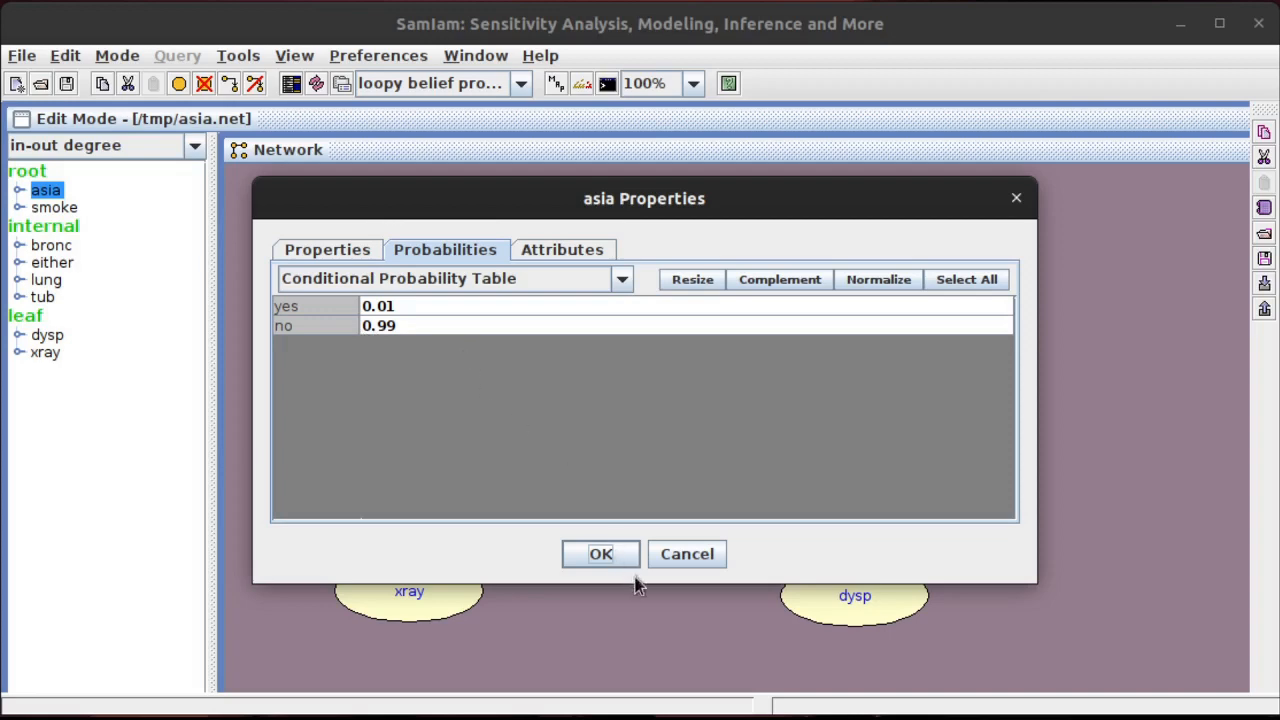
{"action": "left_click", "coordinate": [600, 555]}
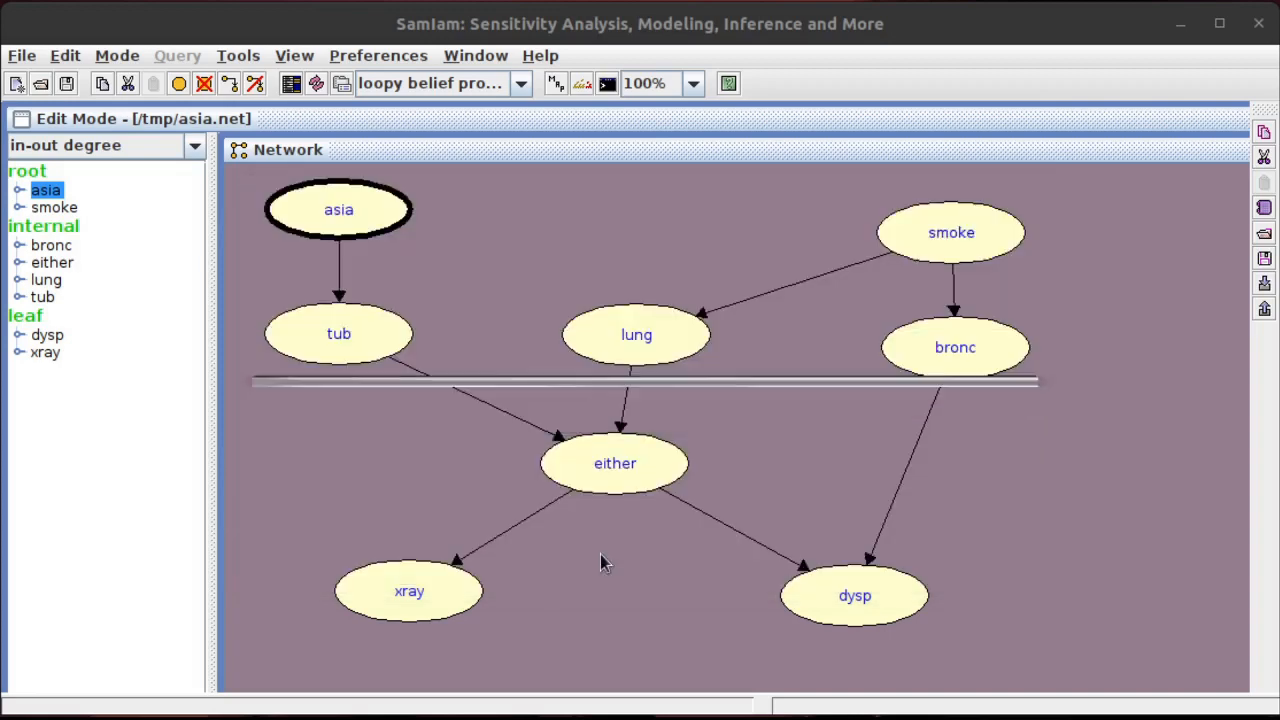
Examine the smoke node's states and prior probabilities, then close its properties without changes
{"action": "double_click", "coordinate": [945, 238]}
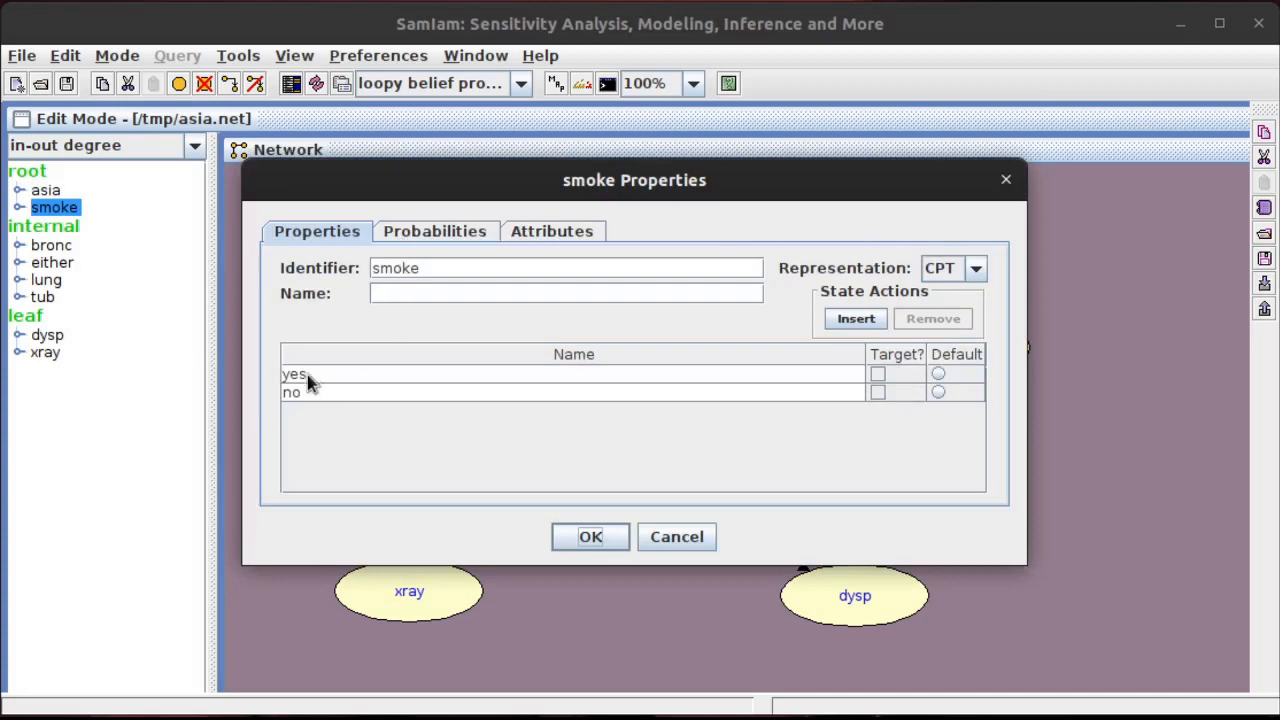
{"action": "left_click", "coordinate": [440, 231]}
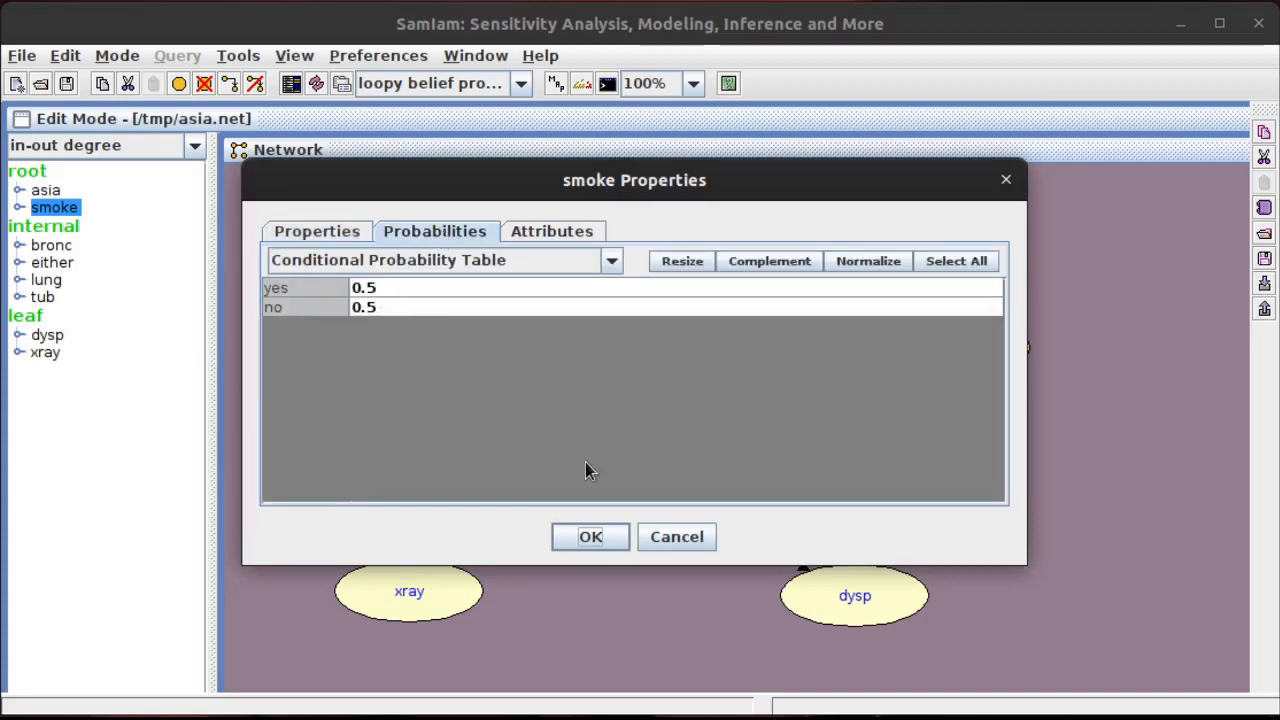
{"action": "left_click", "coordinate": [684, 540]}
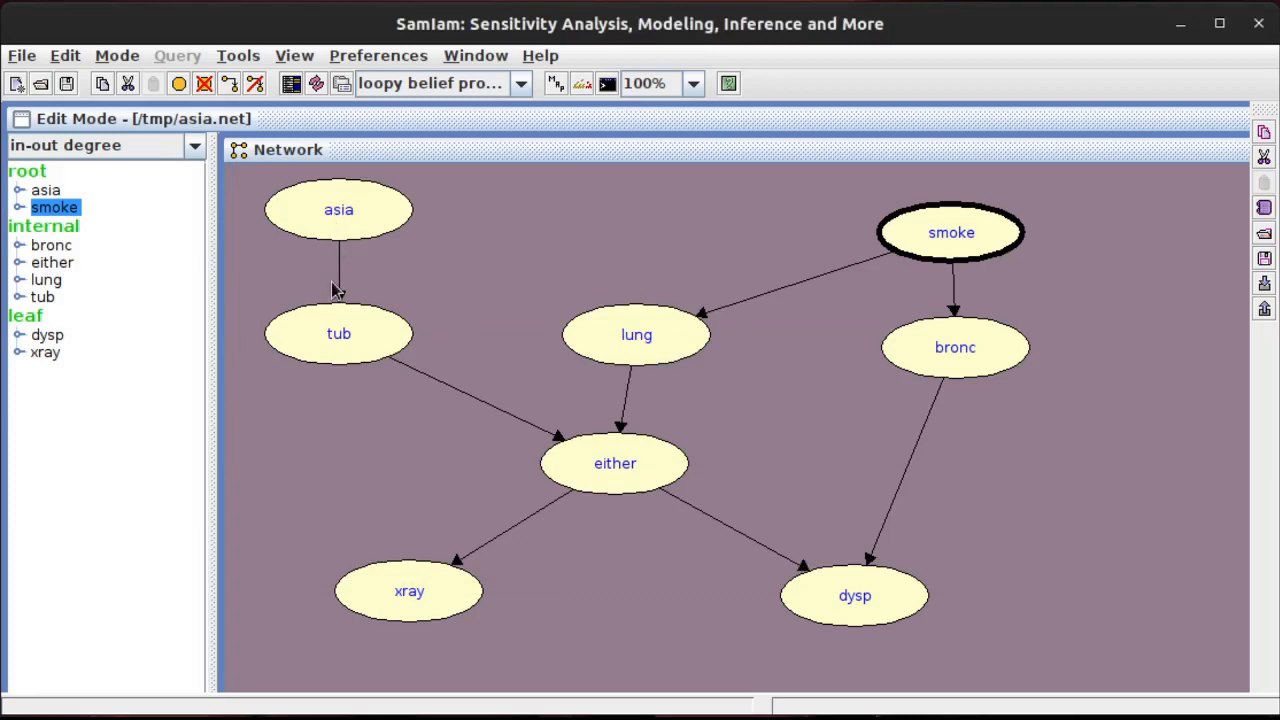
Examine the tub node's conditional probability table given asia, then close its properties without changes
{"action": "double_click", "coordinate": [335, 346]}
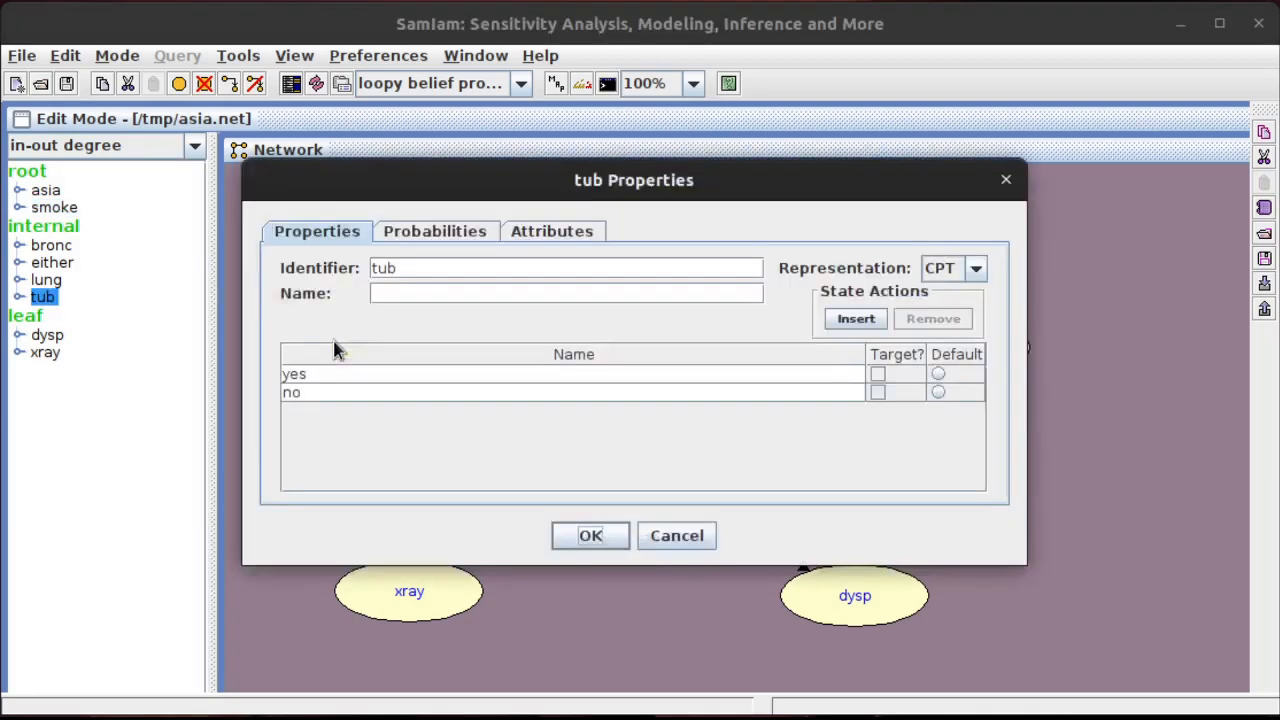
{"action": "left_click", "coordinate": [432, 230]}
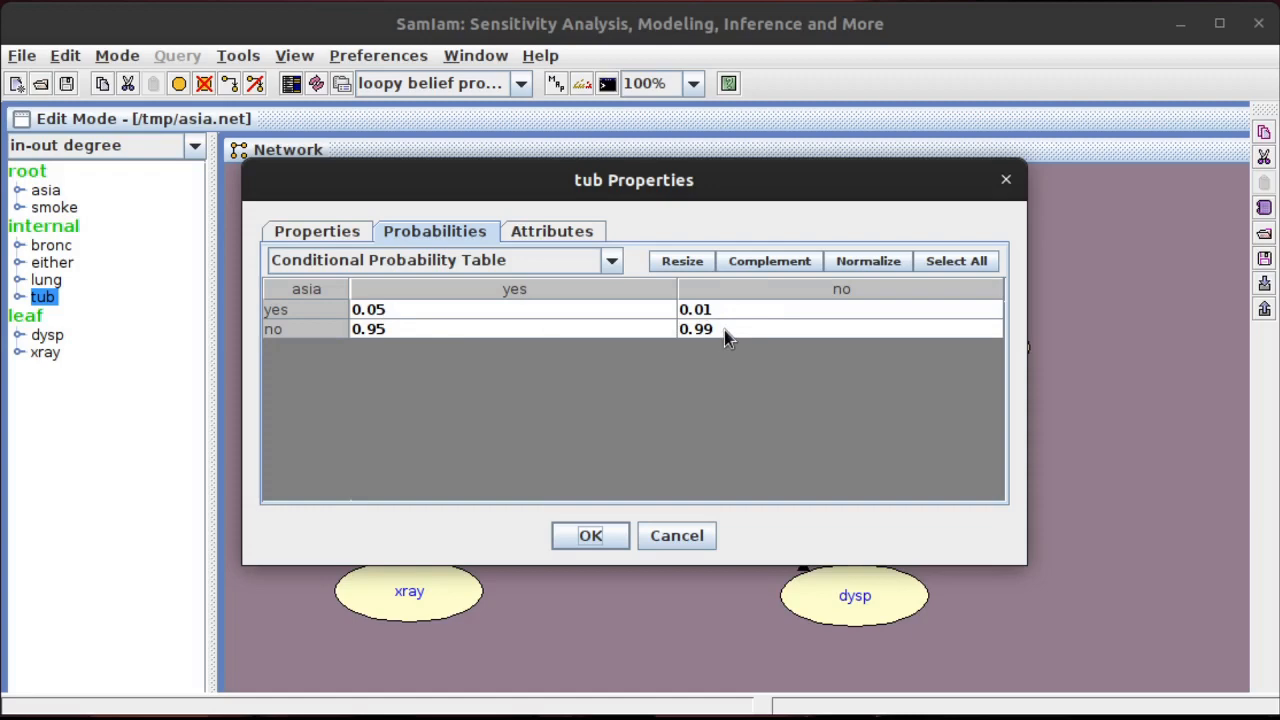
{"action": "left_click", "coordinate": [662, 542]}
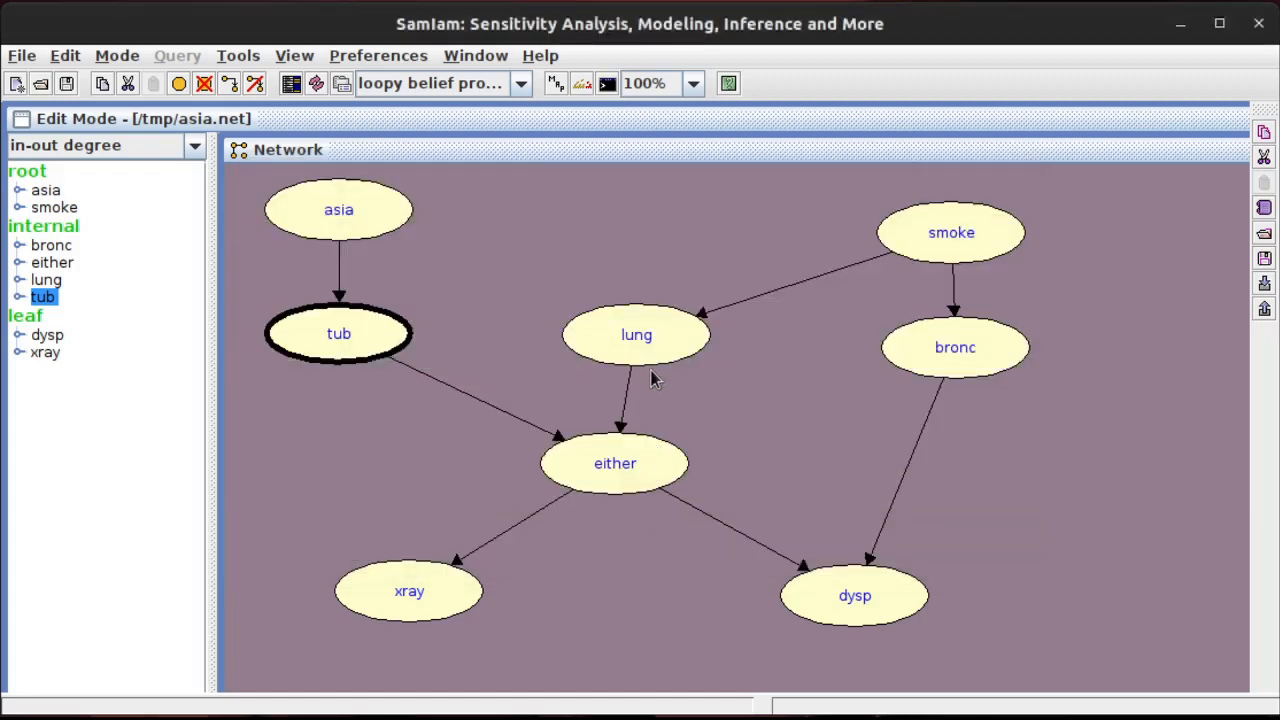
Examine the dysp node's conditional probability table given bronc and either, then close it without changes and clear the node selection
{"action": "double_click", "coordinate": [839, 599]}
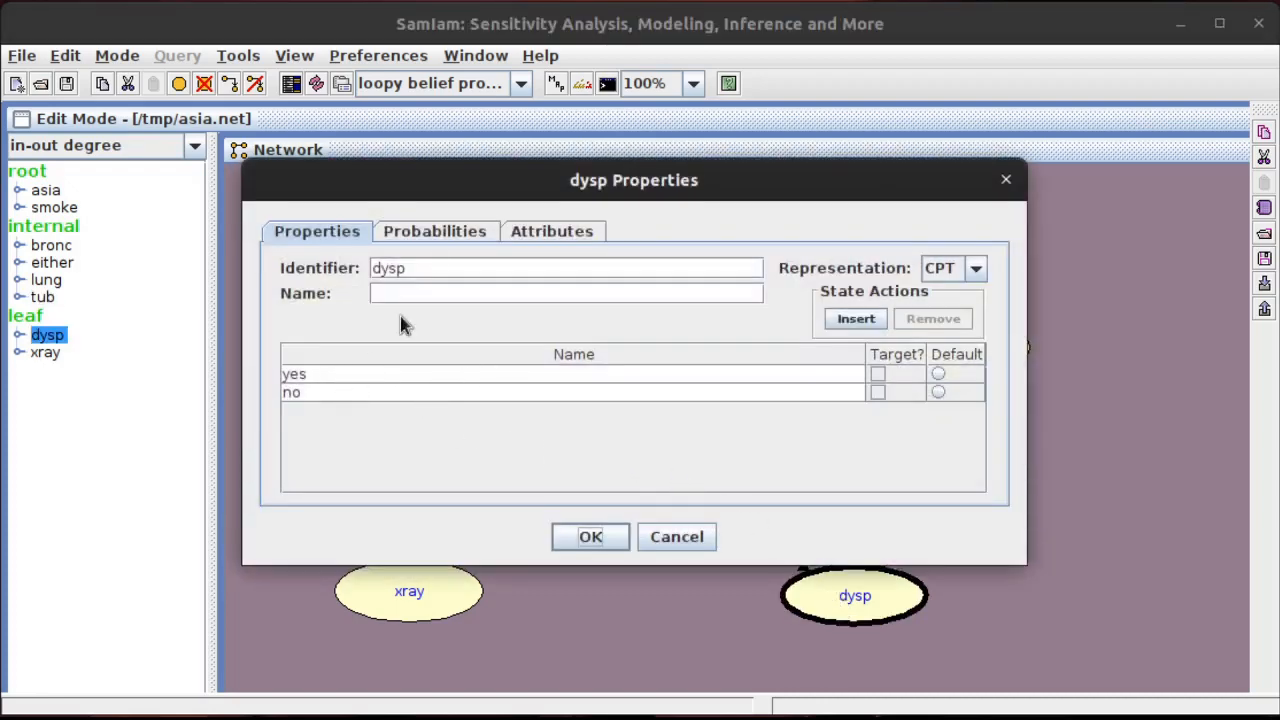
{"action": "left_click", "coordinate": [437, 238]}
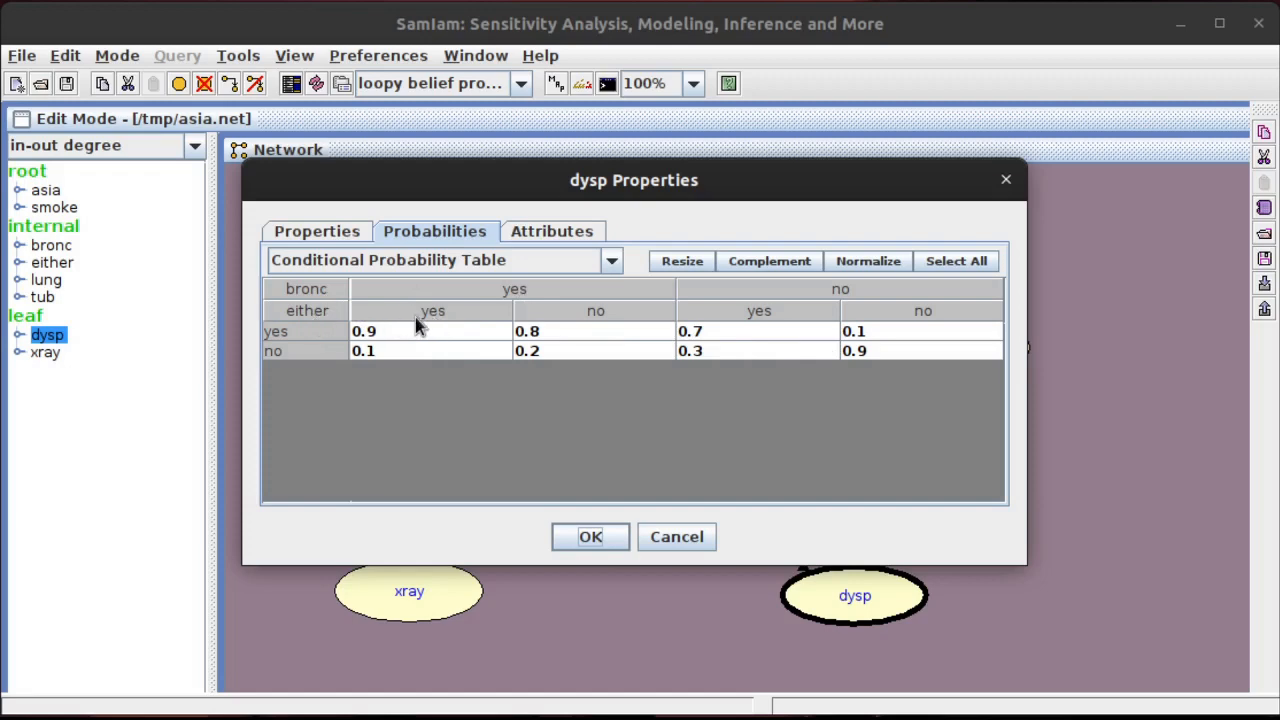
{"action": "left_click", "coordinate": [407, 341]}
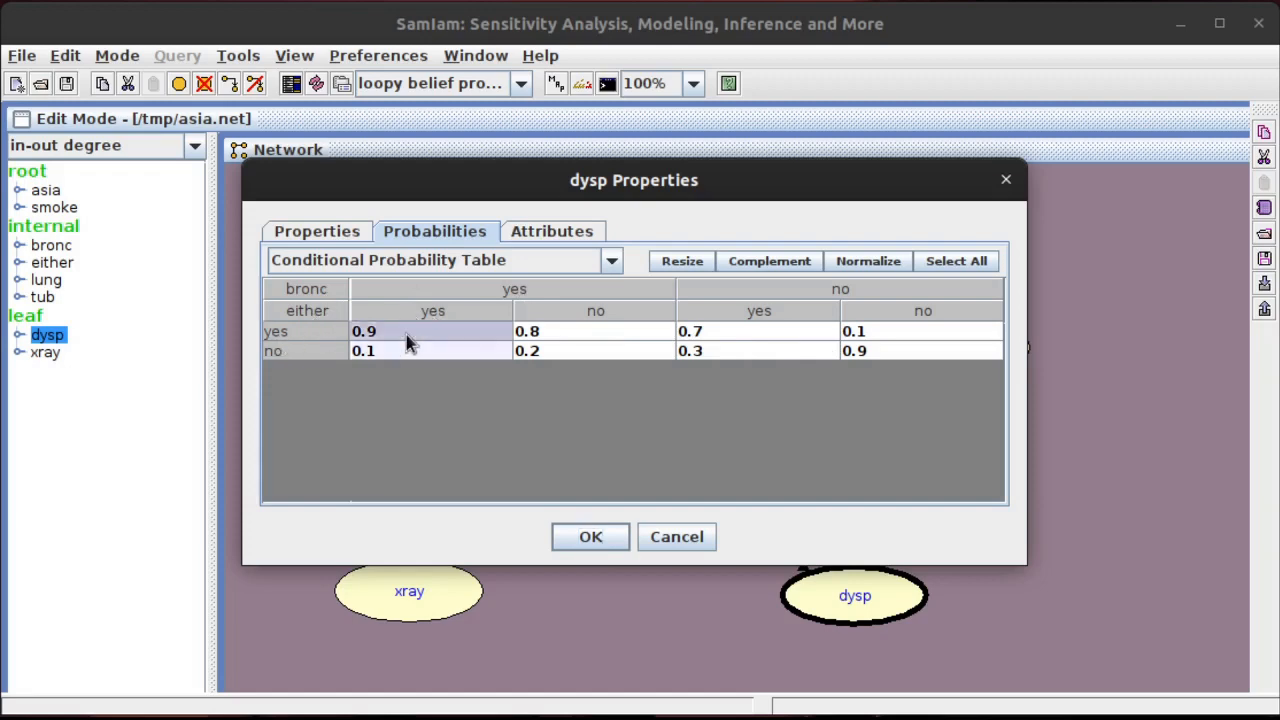
{"action": "left_click", "coordinate": [403, 352]}
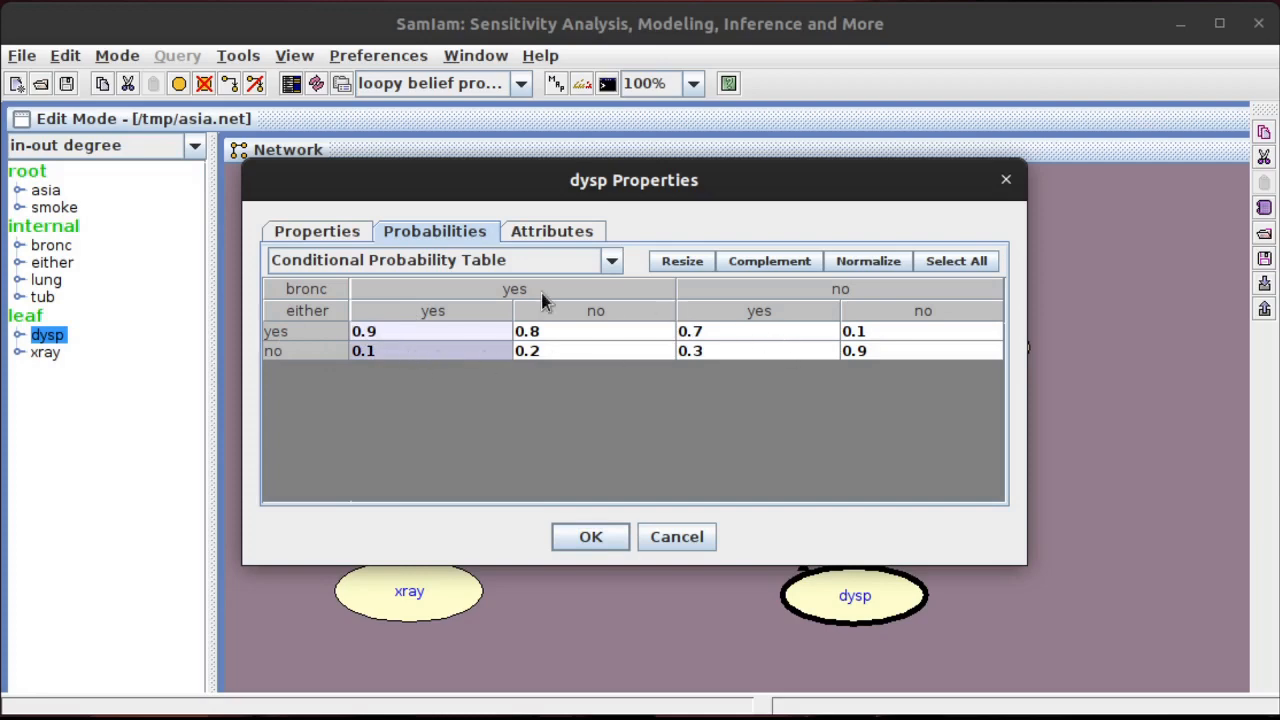
{"action": "left_click", "coordinate": [675, 538]}
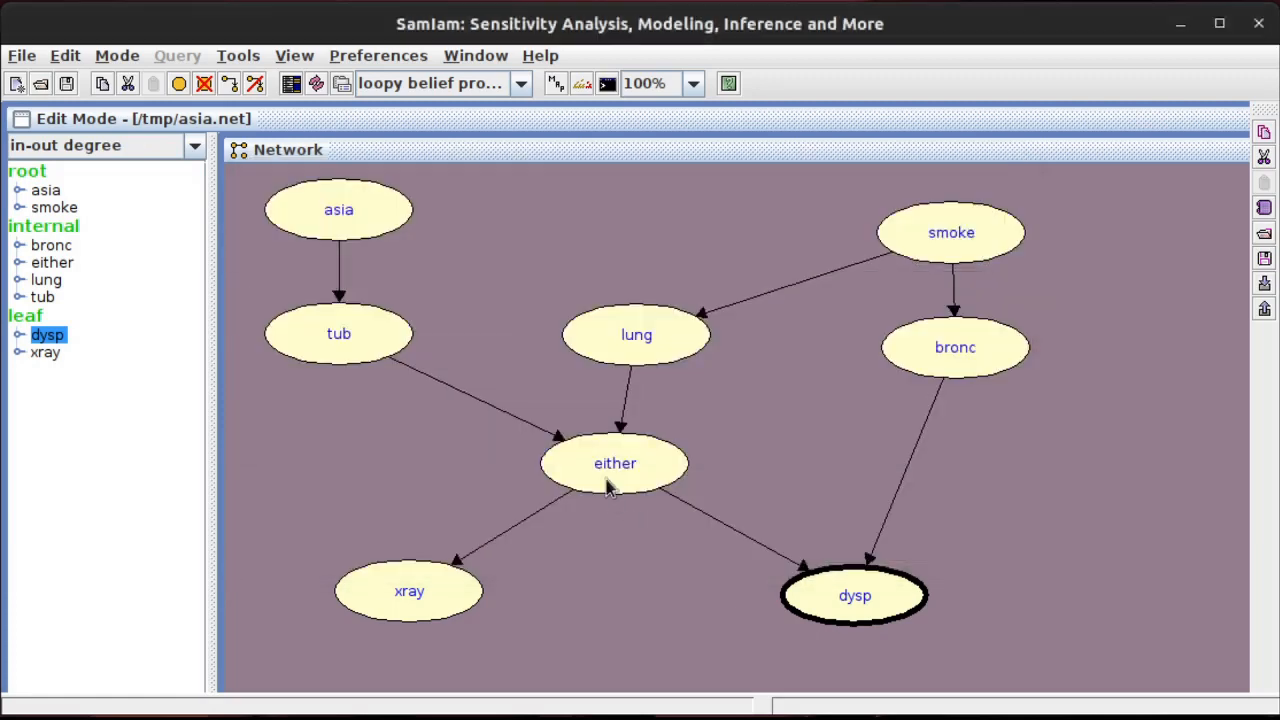
{"action": "left_click", "coordinate": [805, 464]}
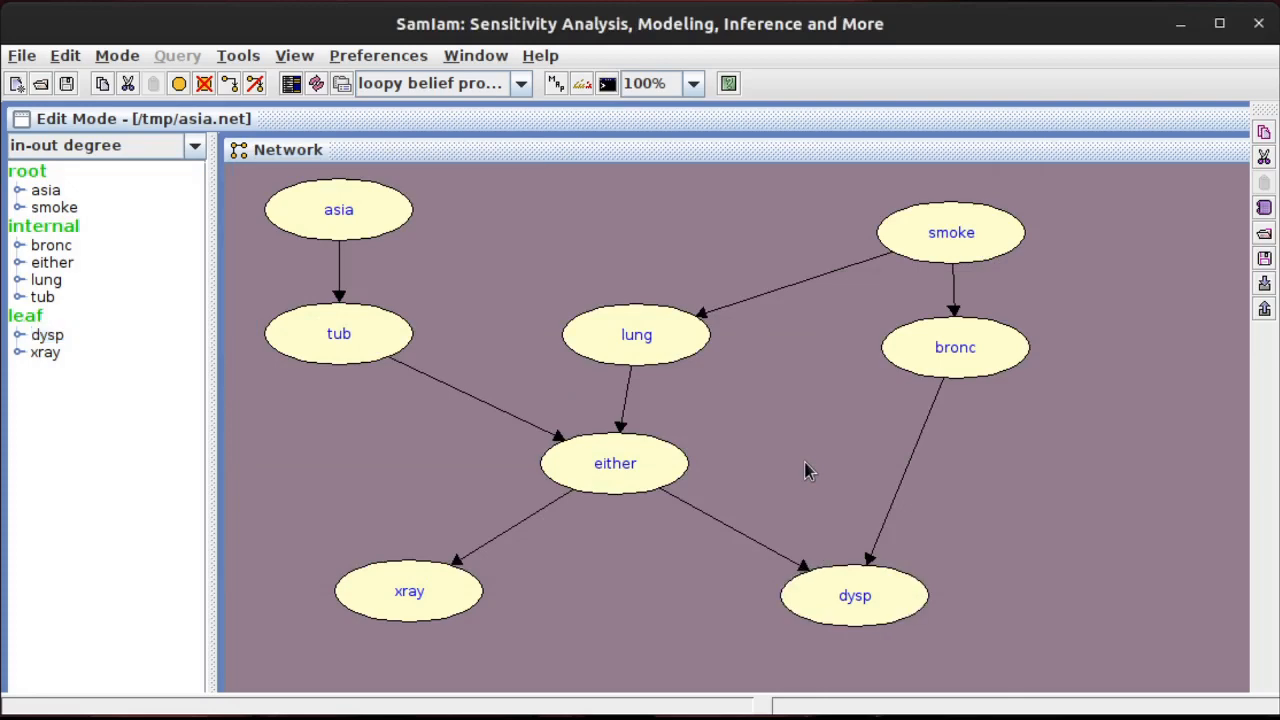
Examine the either node's conditional probability table given lung and tub, then close it without changes and deselect the node
{"action": "double_click", "coordinate": [610, 468]}
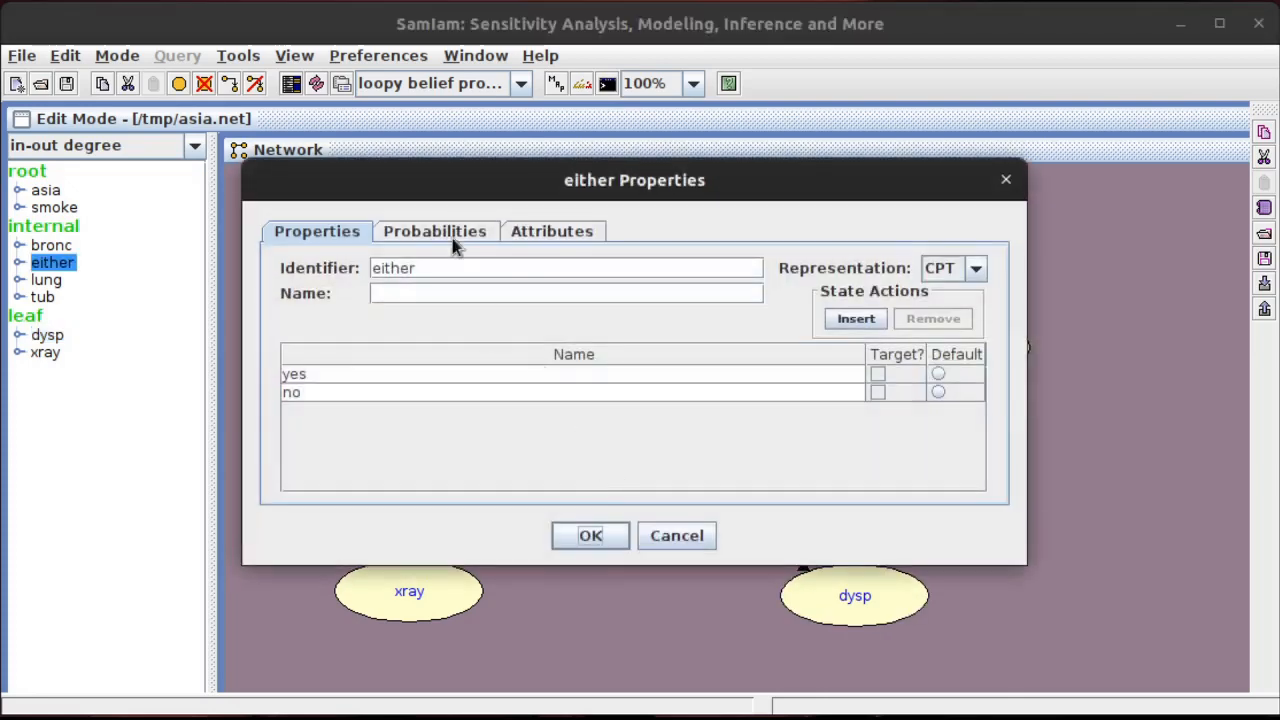
{"action": "left_click", "coordinate": [452, 235]}
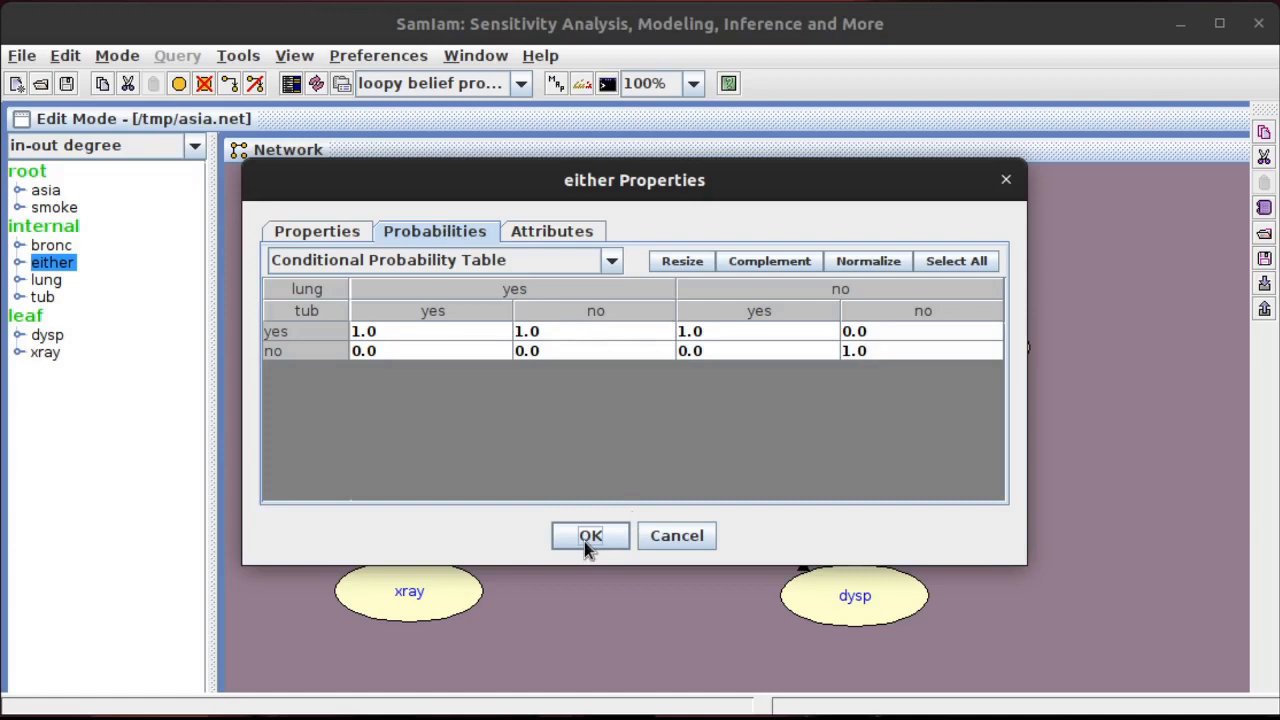
{"action": "left_click", "coordinate": [690, 546]}
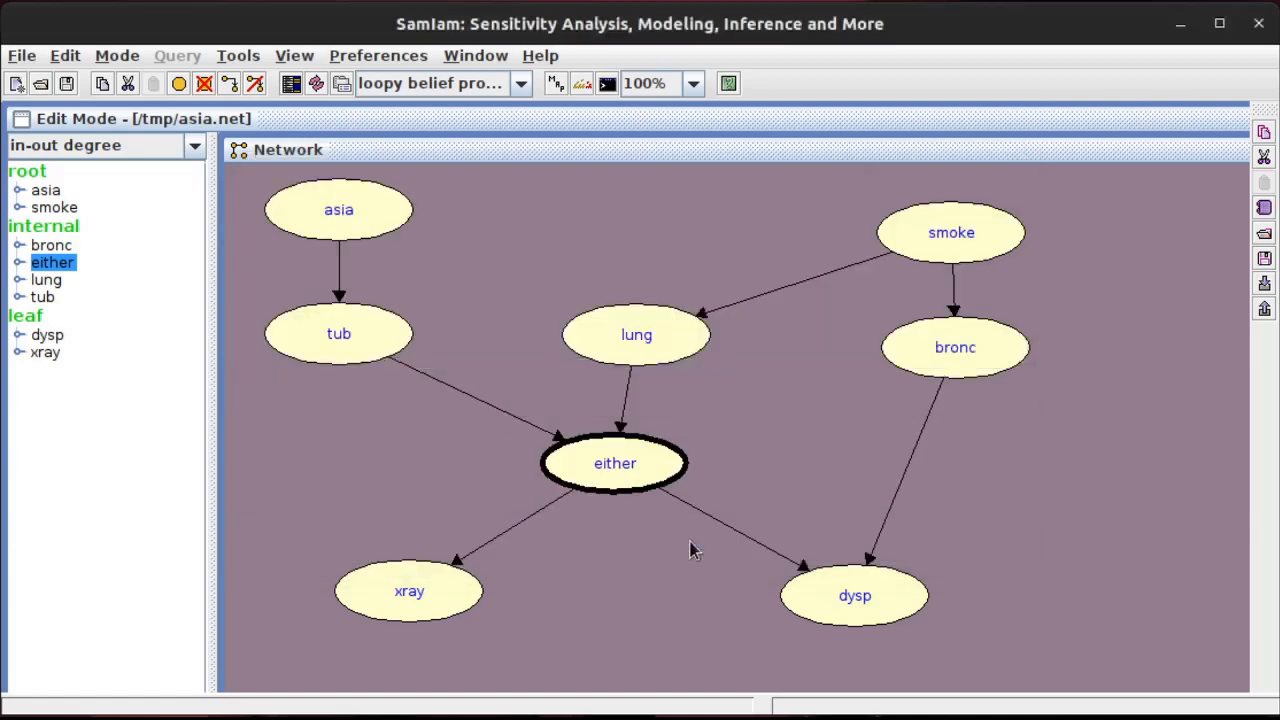
{"action": "left_click", "coordinate": [781, 428]}
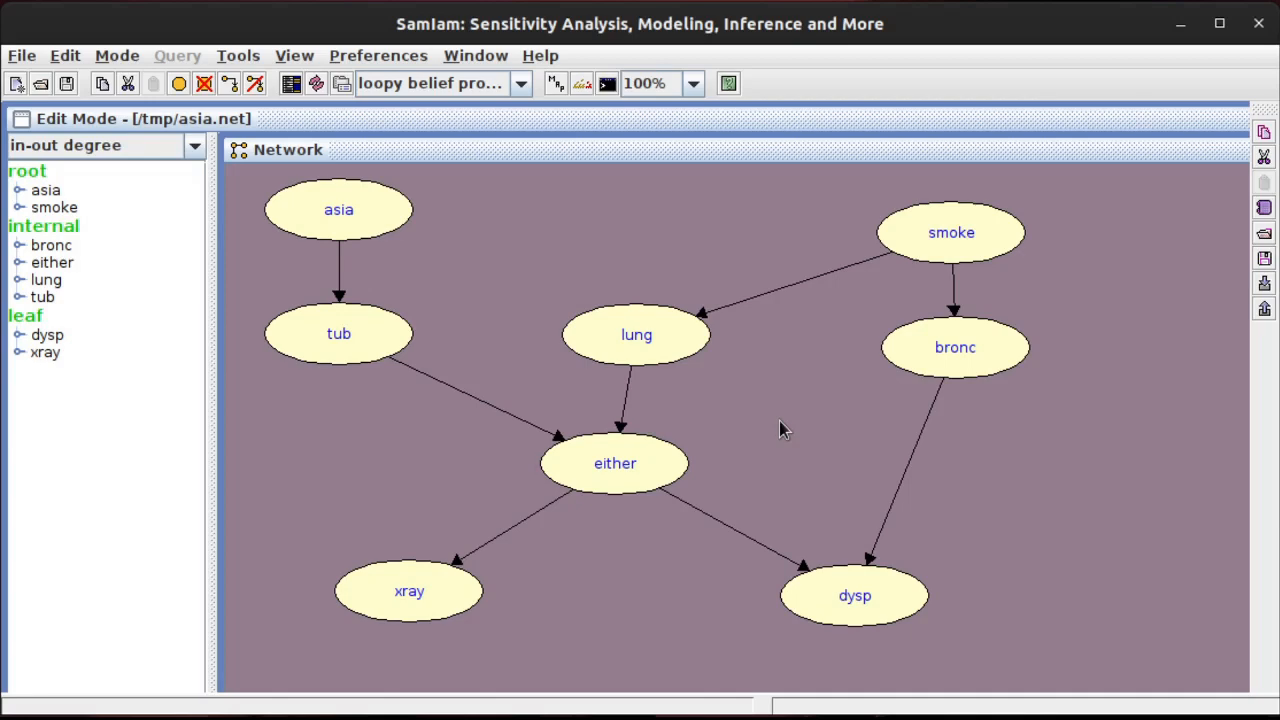
Review the dysp node's conditional probability table once more, then close it without changes and deselect the node
{"action": "double_click", "coordinate": [846, 603]}
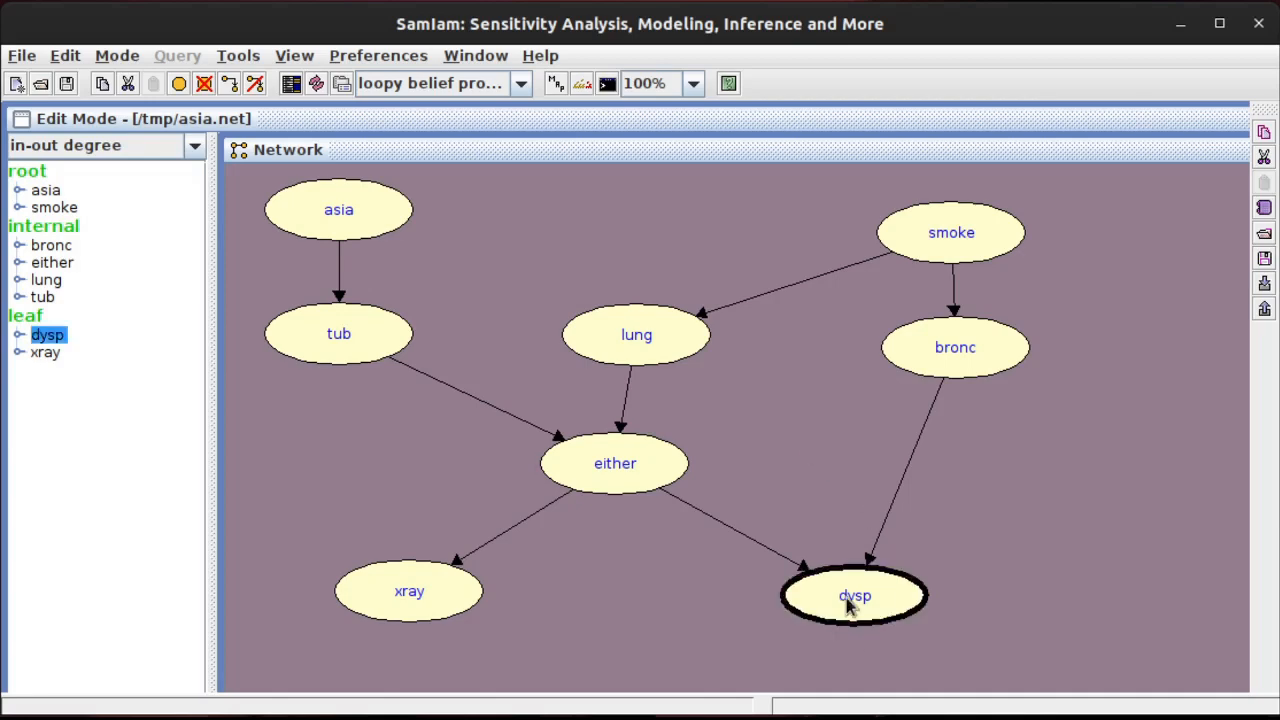
{"action": "left_click", "coordinate": [440, 232]}
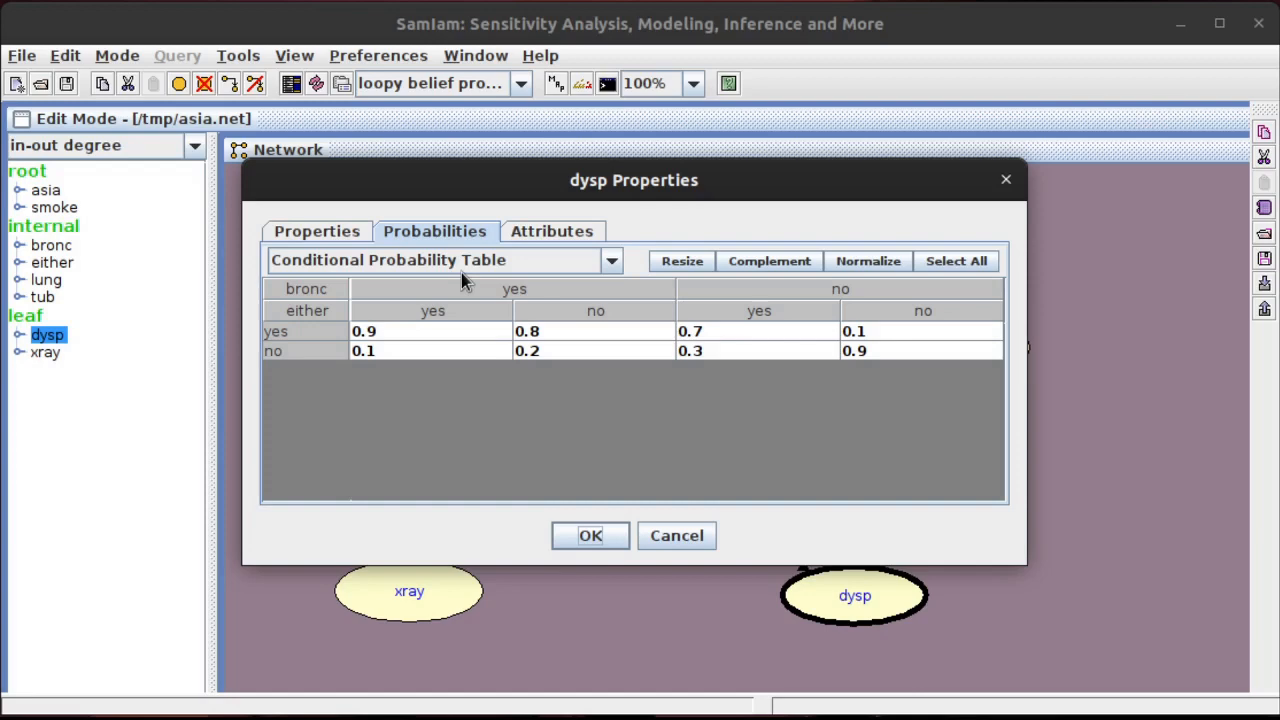
{"action": "left_click", "coordinate": [662, 543]}
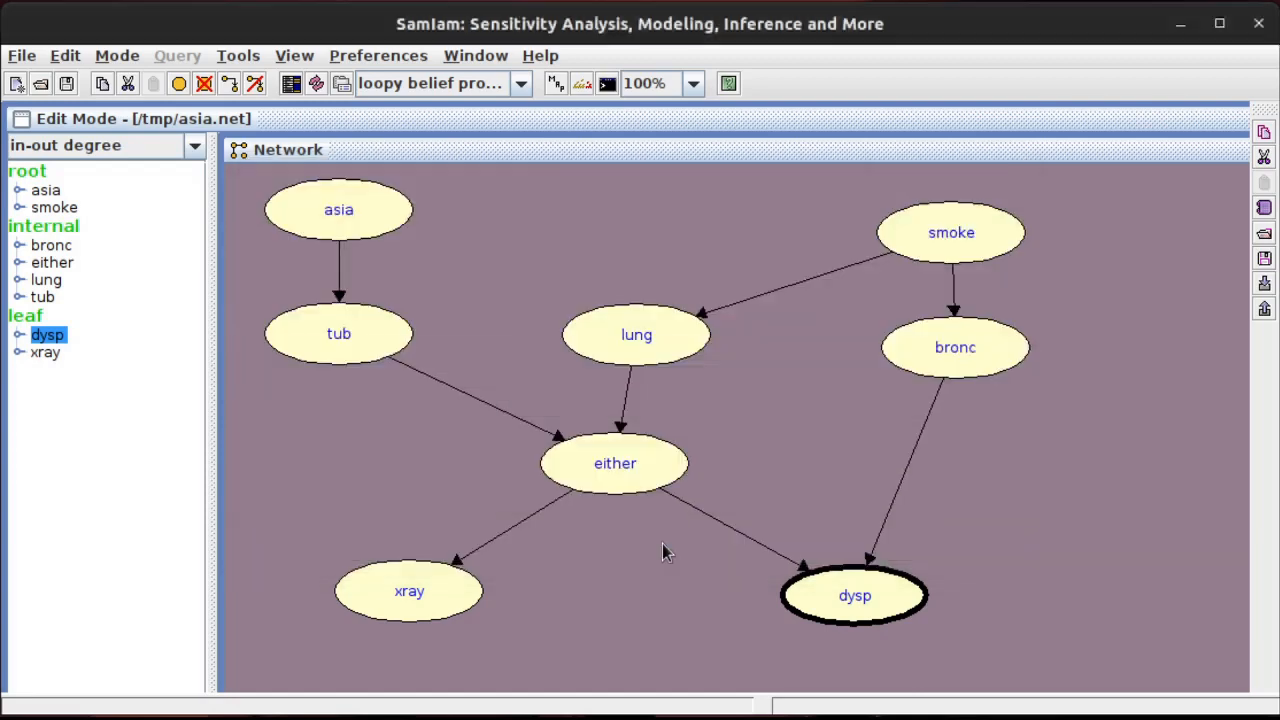
{"action": "left_click", "coordinate": [785, 426]}
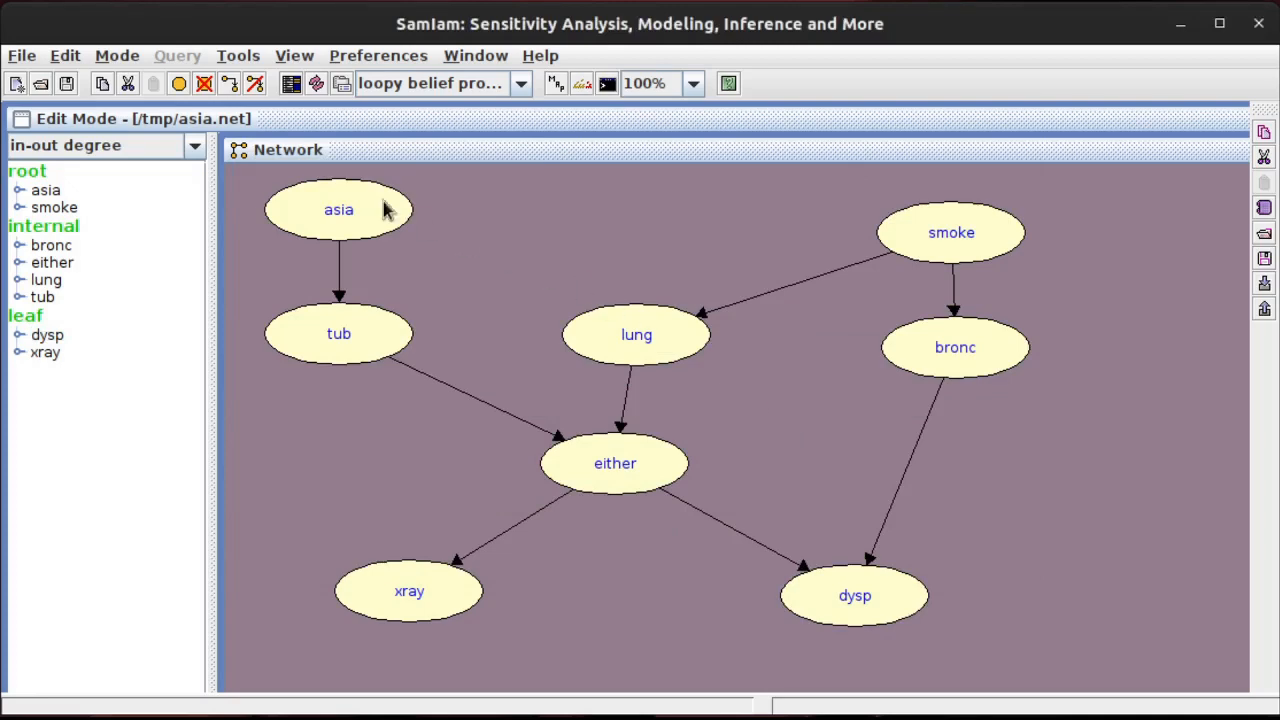
Switch the network to query mode and show probability monitors for all eight nodes
{"action": "left_click", "coordinate": [315, 85]}
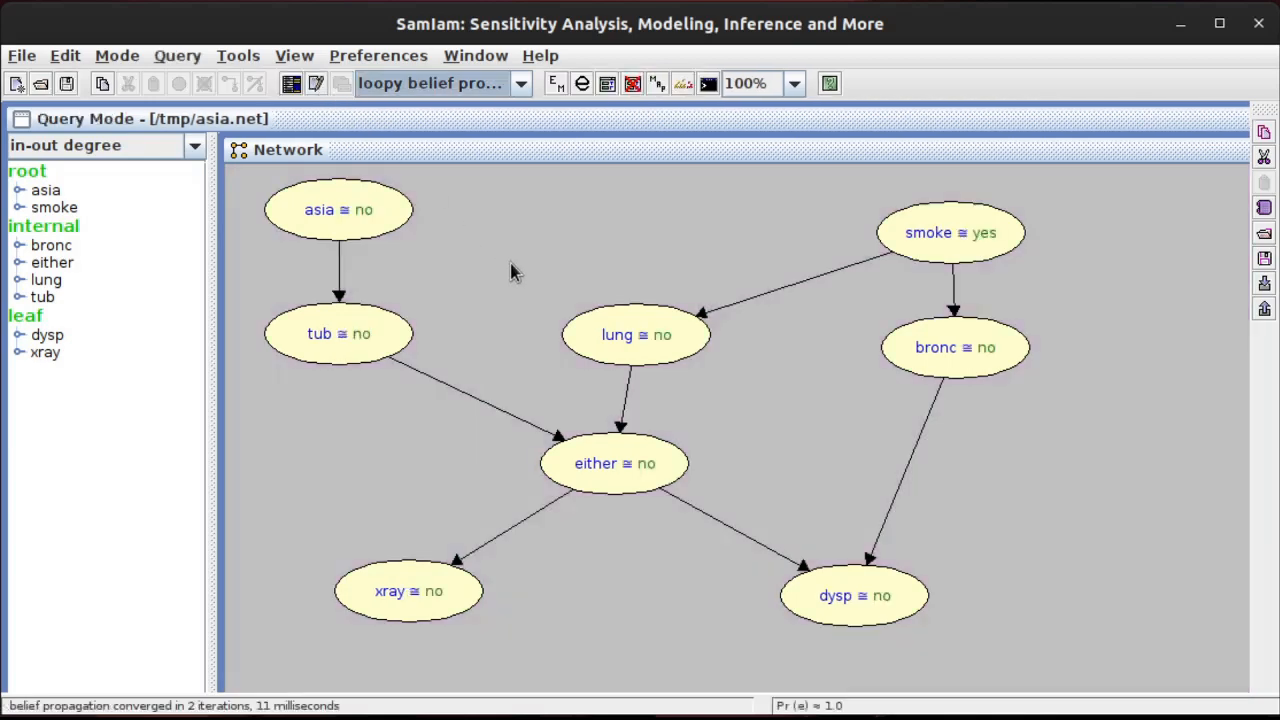
{"action": "left_click_drag", "start_coordinate": [246, 168], "coordinate": [1062, 670]}
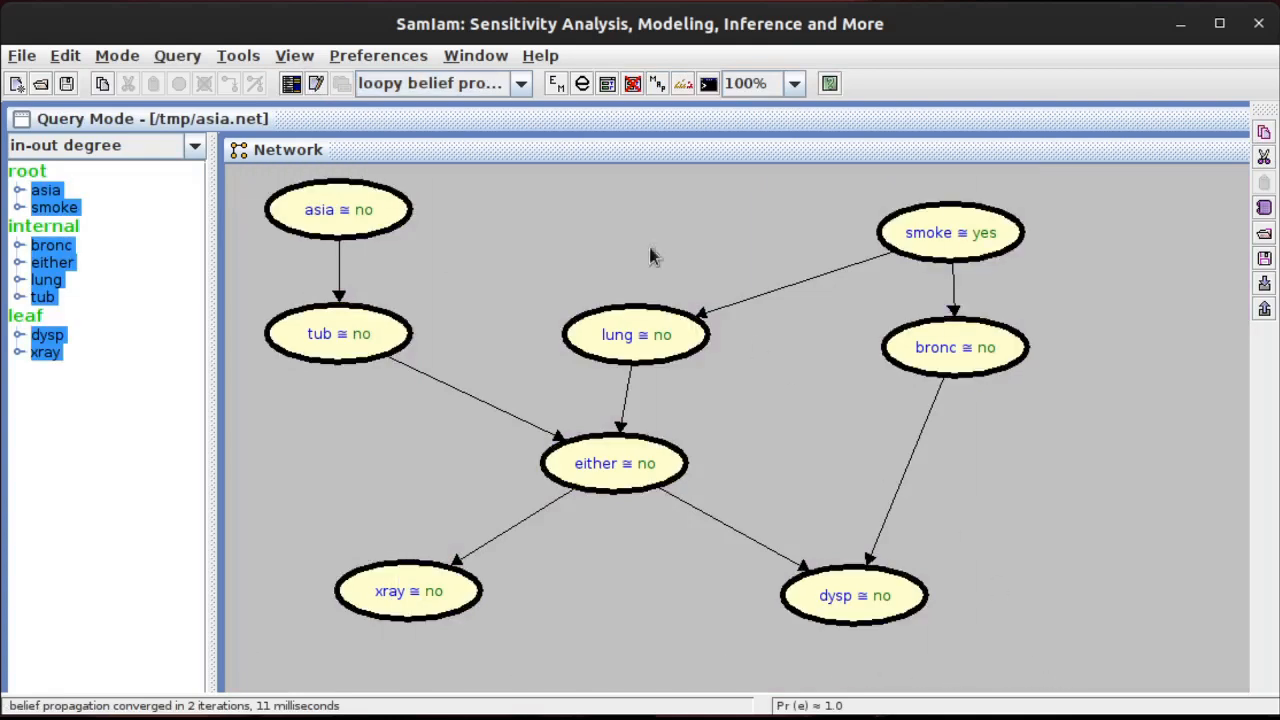
{"action": "left_click", "coordinate": [607, 84]}
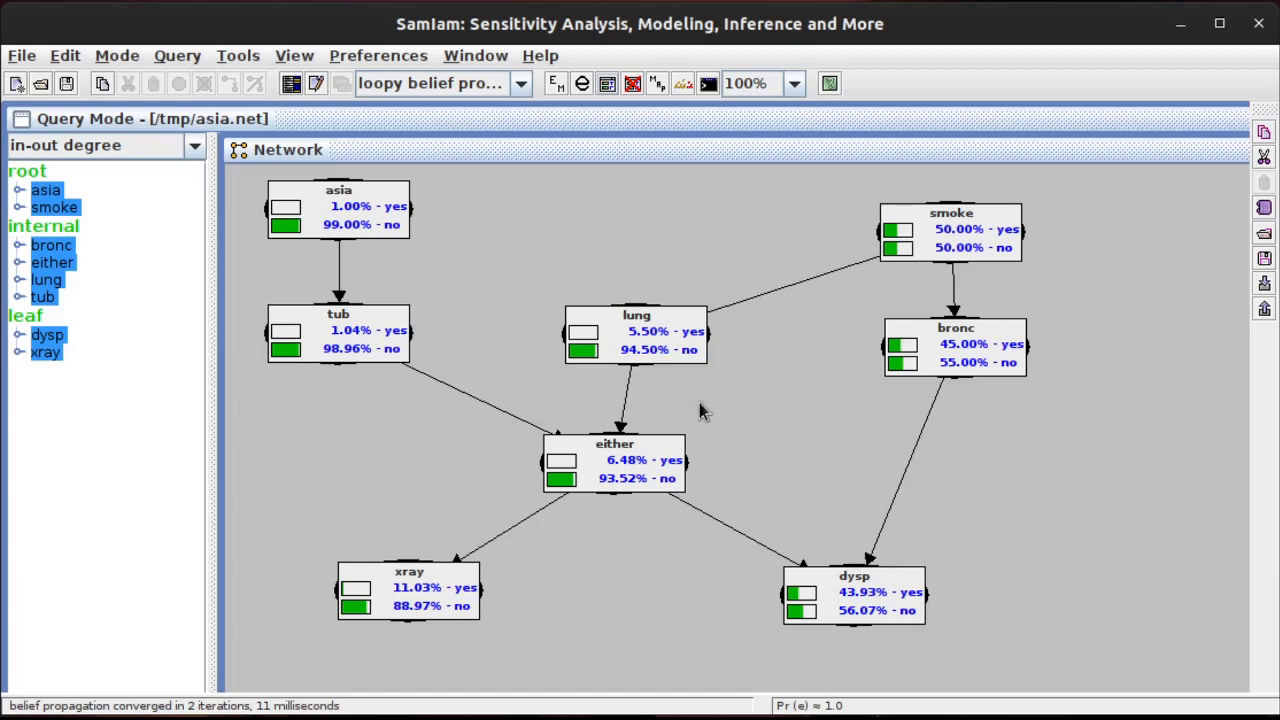
Toggle the evidence dysp = yes on and off to compare the other nodes' probabilities, leaving it set
{"action": "left_click", "coordinate": [802, 594]}
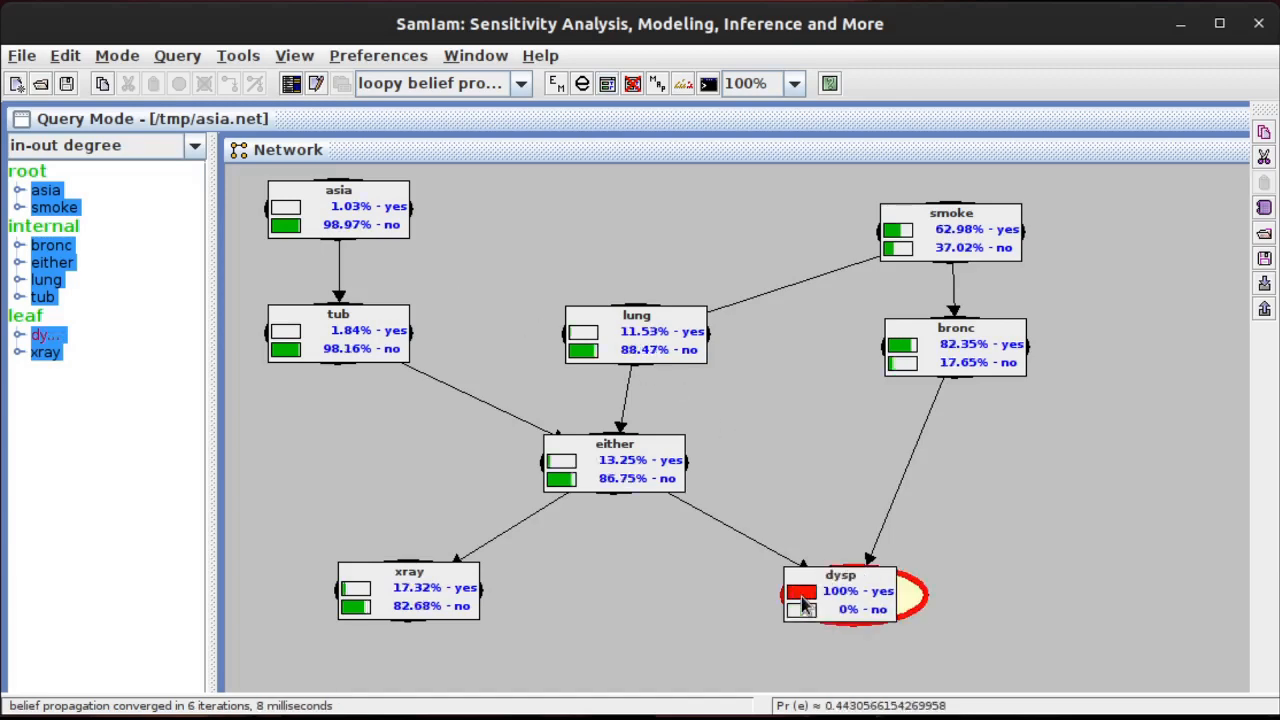
{"action": "left_click", "coordinate": [801, 598]}
{"action": "left_click", "coordinate": [801, 598]}
{"action": "left_click", "coordinate": [802, 600]}
{"action": "left_click", "coordinate": [802, 600]}
{"action": "left_click", "coordinate": [802, 600]}
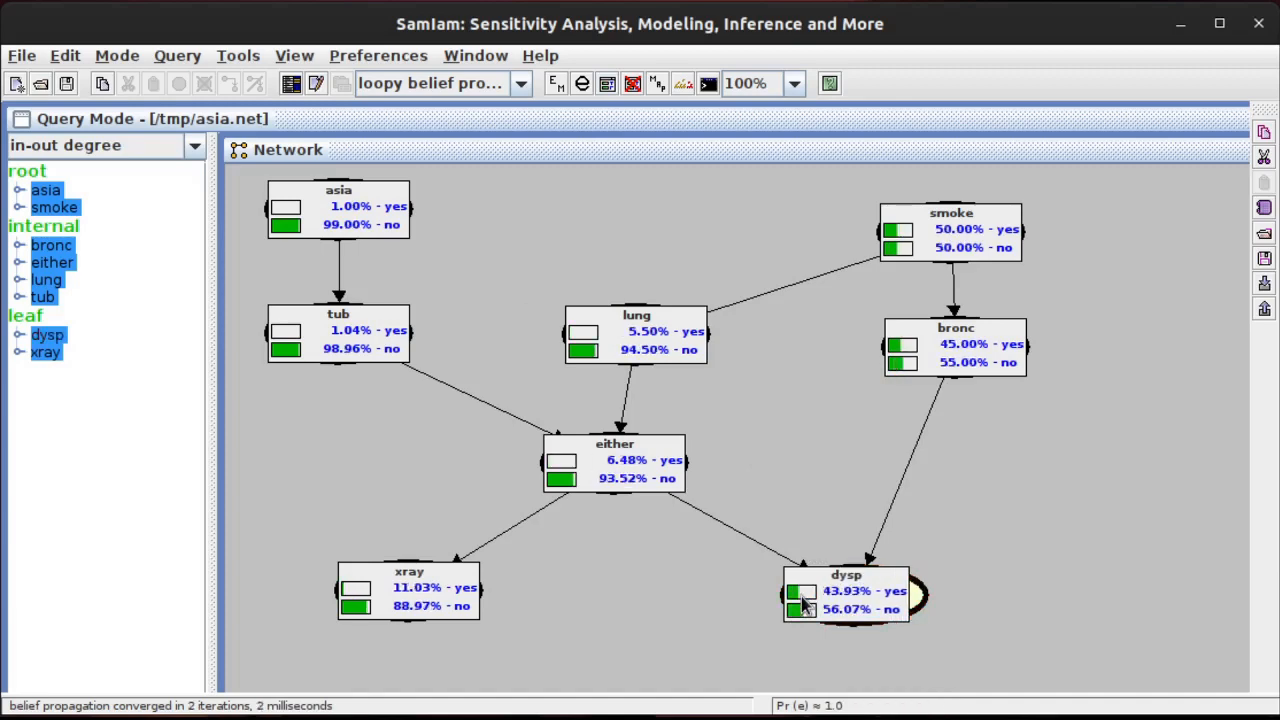
{"action": "left_click", "coordinate": [802, 600]}
{"action": "left_click", "coordinate": [802, 600]}
{"action": "left_click", "coordinate": [802, 600]}
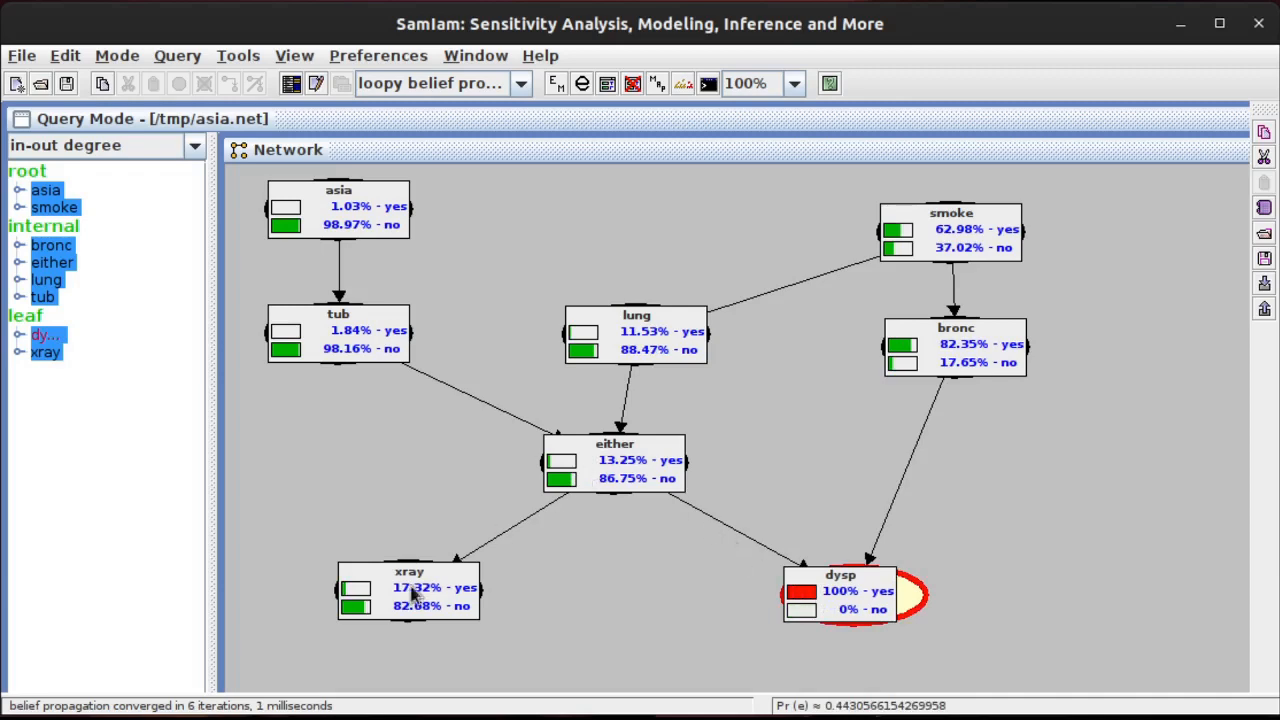
Add the evidence xray = yes alongside dysp, toggling it to compare the probabilities and leaving it set
{"action": "left_click", "coordinate": [352, 592]}
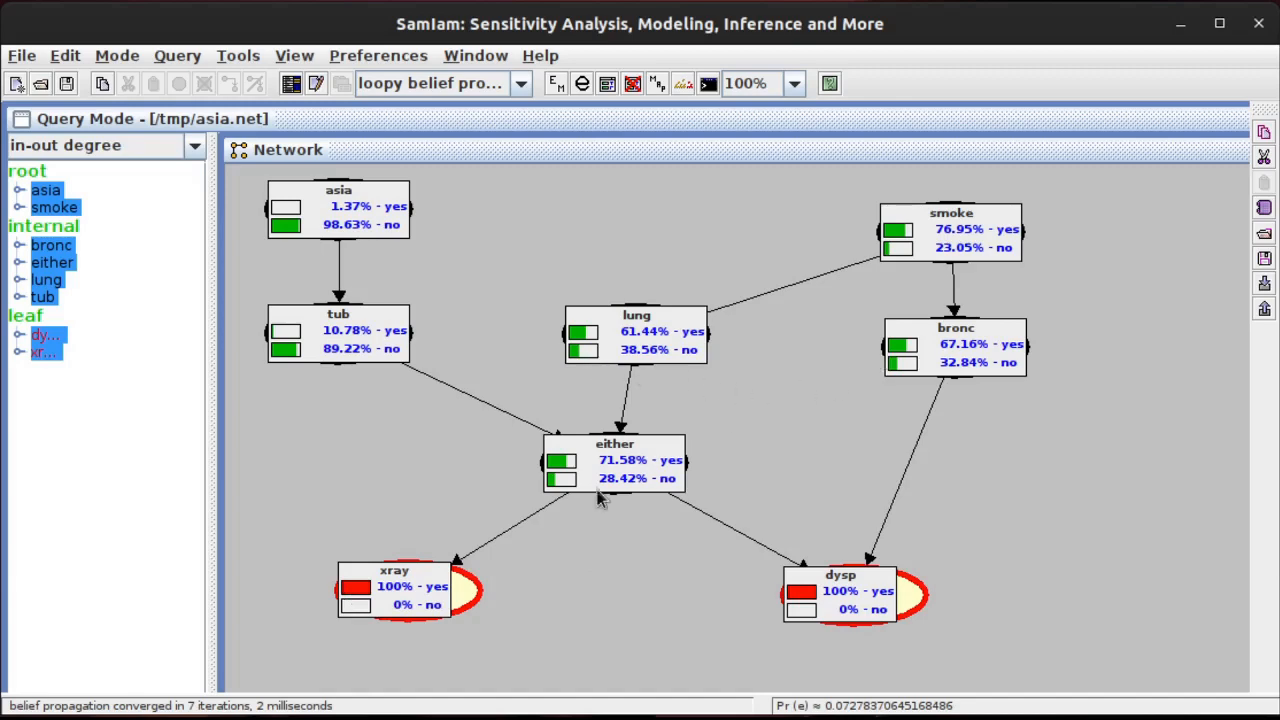
{"action": "left_click", "coordinate": [358, 592]}
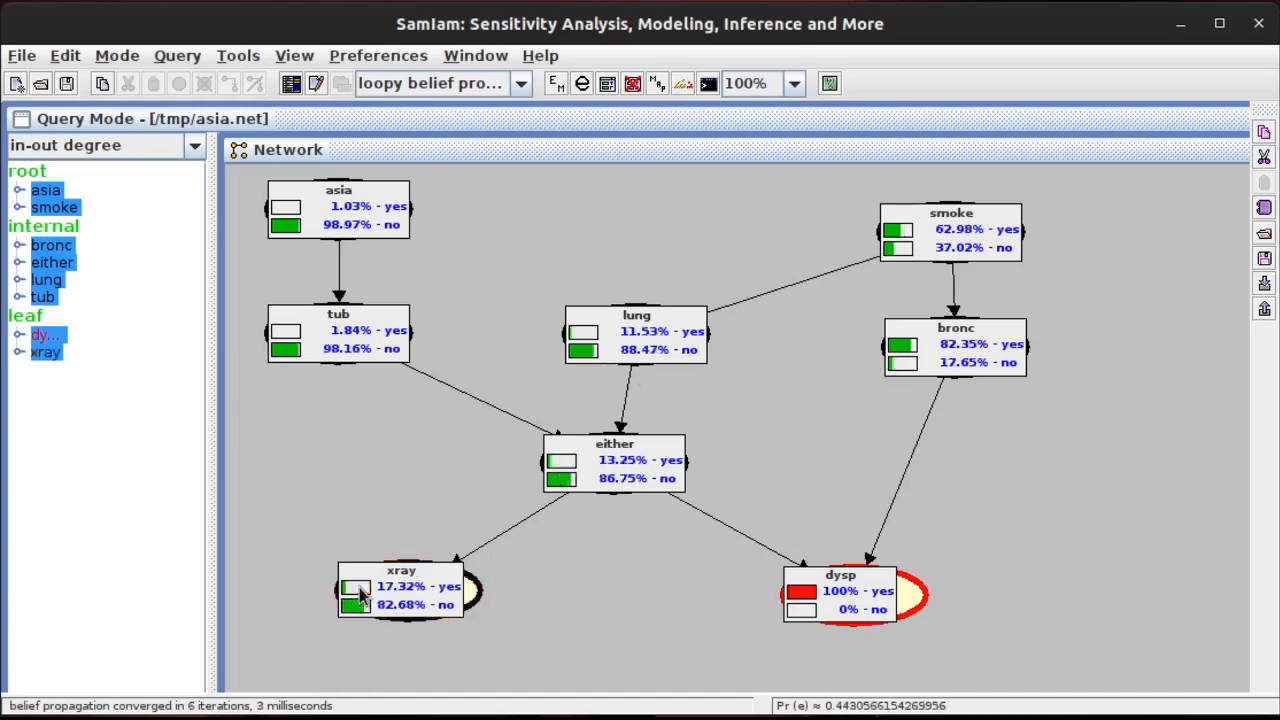
{"action": "left_click", "coordinate": [358, 592]}
{"action": "left_click", "coordinate": [358, 592]}
{"action": "left_click", "coordinate": [358, 592]}
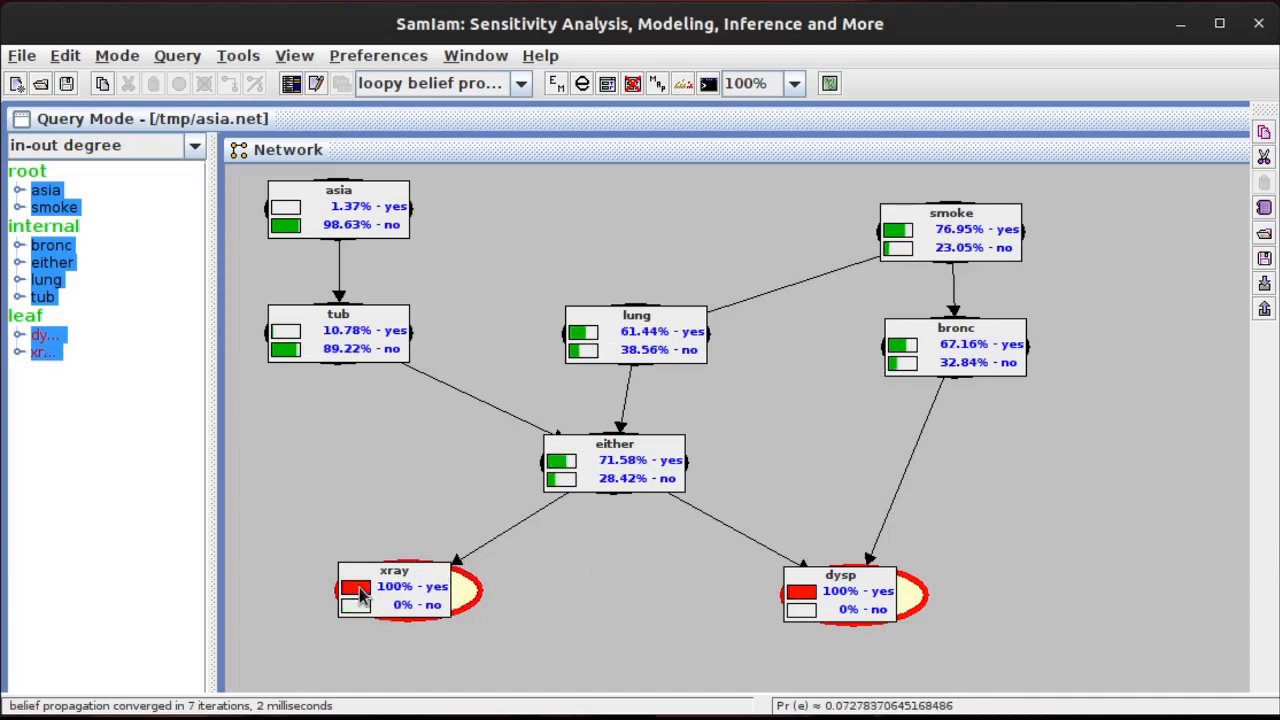
Try asia = yes as additional evidence and clear it again
{"action": "left_click", "coordinate": [286, 207]}
{"action": "left_click", "coordinate": [288, 211]}
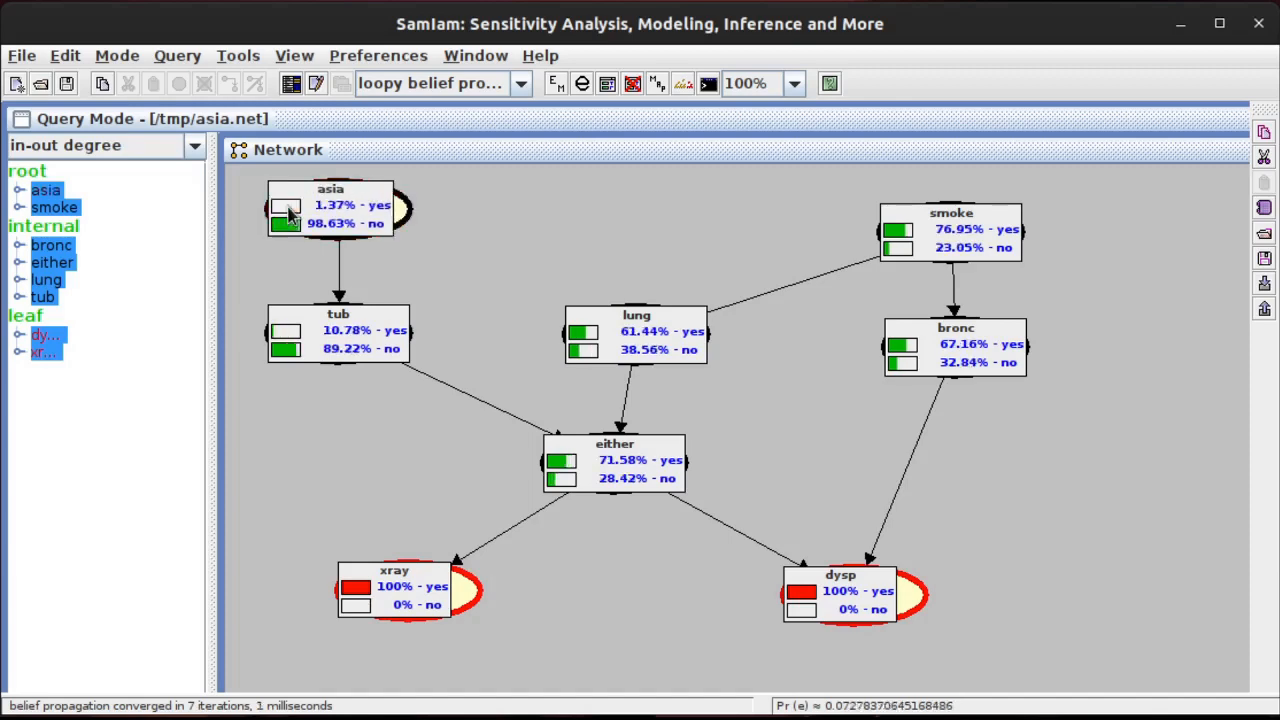
Toggle the evidence asia = yes on and off to compare the other nodes' probabilities, leaving it set
{"action": "left_click", "coordinate": [288, 213]}
{"action": "left_click", "coordinate": [288, 213]}
{"action": "left_click", "coordinate": [288, 213]}
{"action": "left_click", "coordinate": [288, 213]}
{"action": "left_click", "coordinate": [288, 213]}
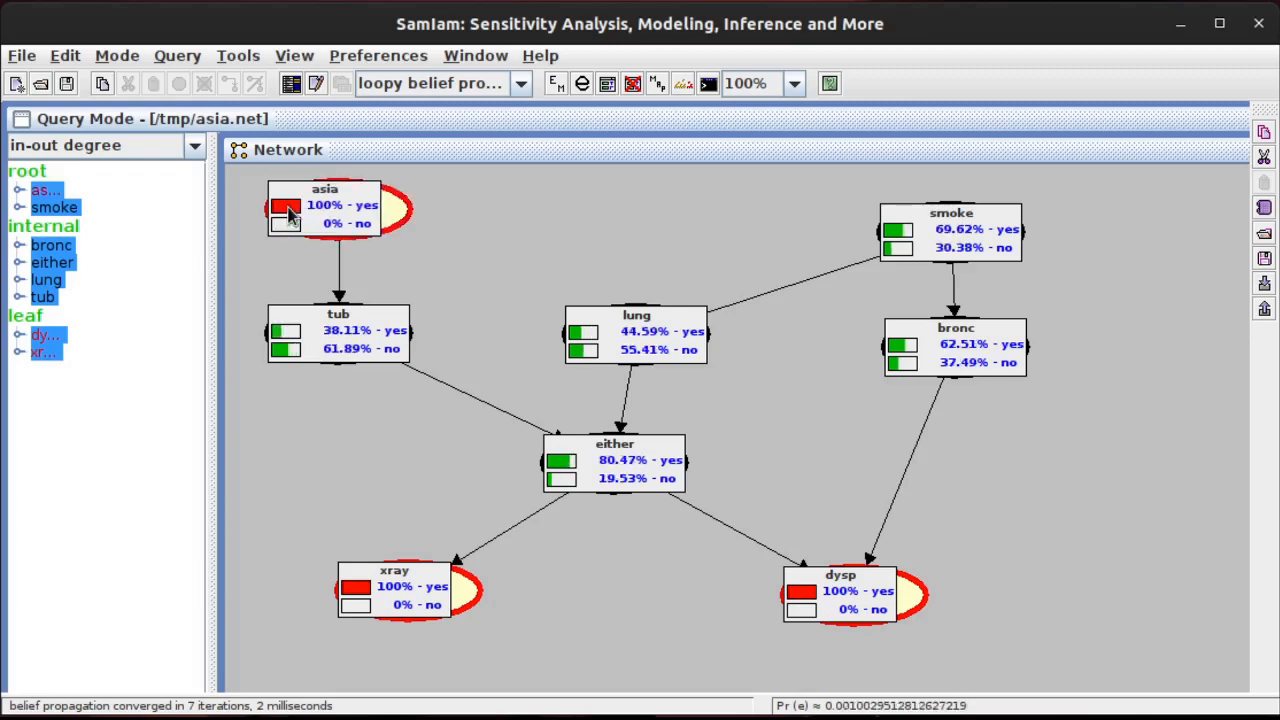
Add the evidence smoke = no and clear the asia evidence
{"action": "left_click", "coordinate": [902, 256]}
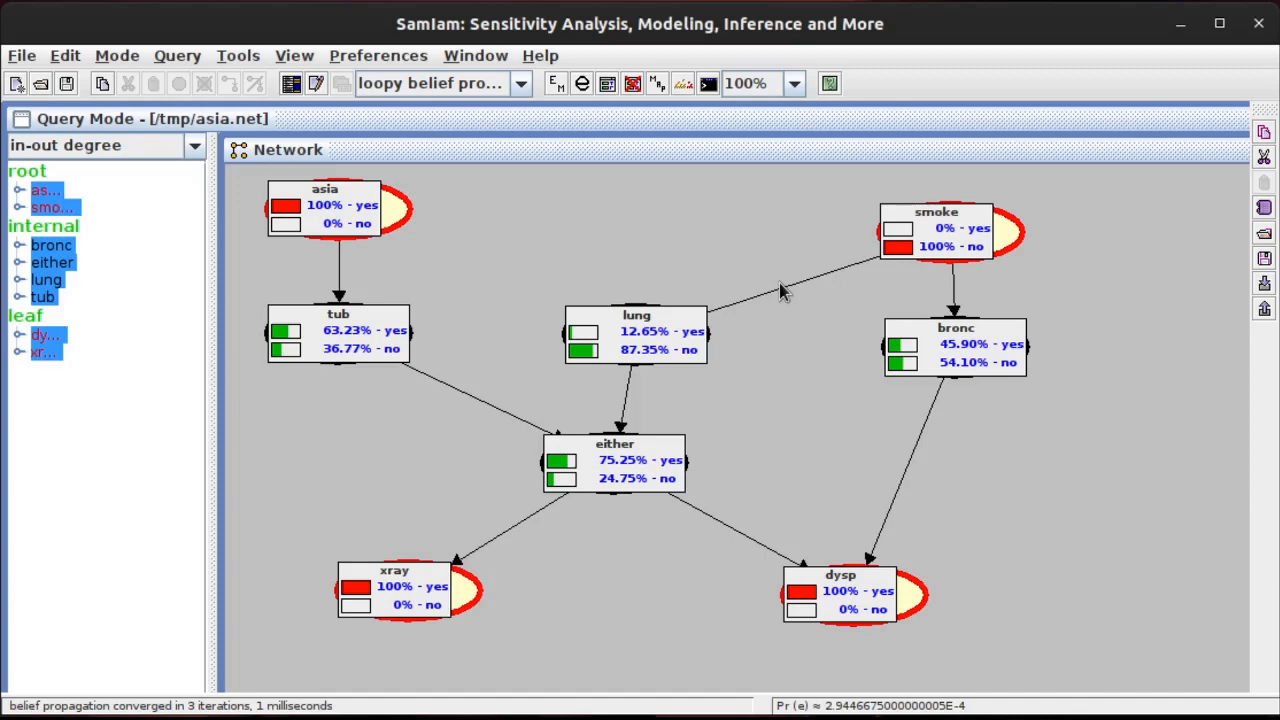
{"action": "left_click", "coordinate": [298, 206]}
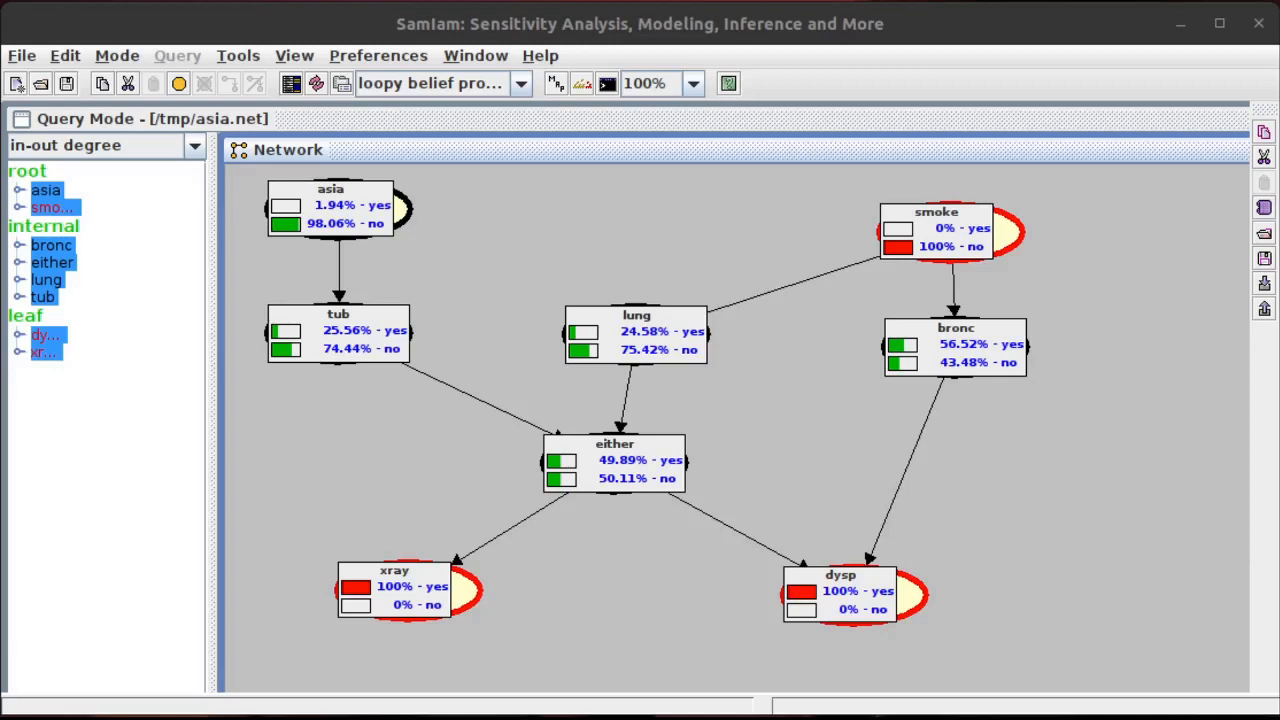
Try to create a new network
{"action": "left_click", "coordinate": [21, 56]}
{"action": "left_click", "coordinate": [42, 92]}
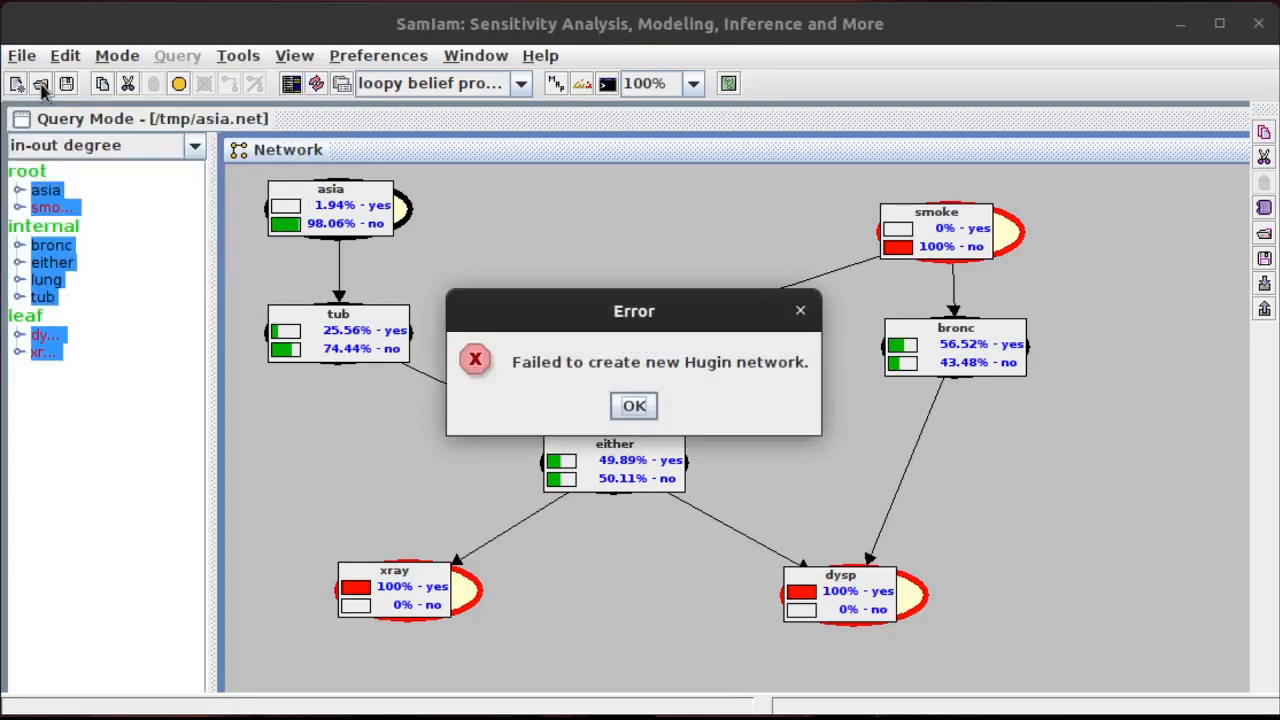
{"action": "left_click", "coordinate": [630, 406]}
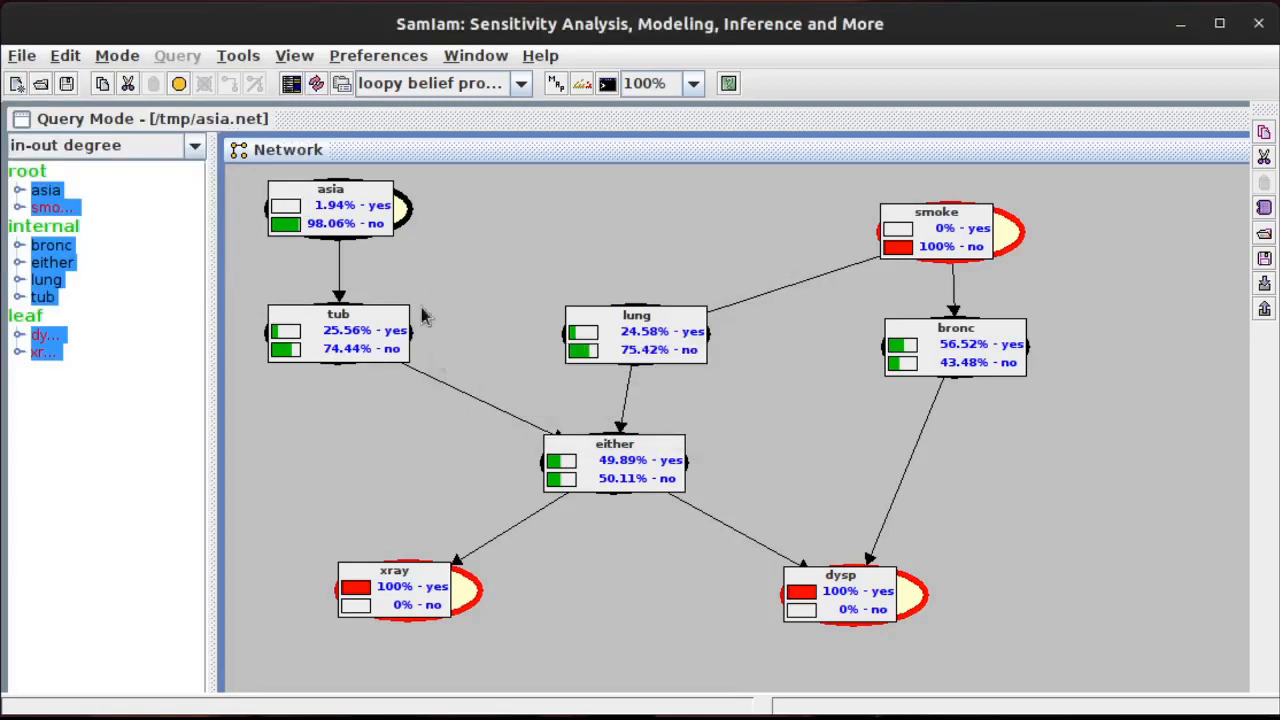
Create a new empty network and maximize its window and network view
{"action": "left_click", "coordinate": [21, 56]}
{"action": "left_click", "coordinate": [50, 83]}
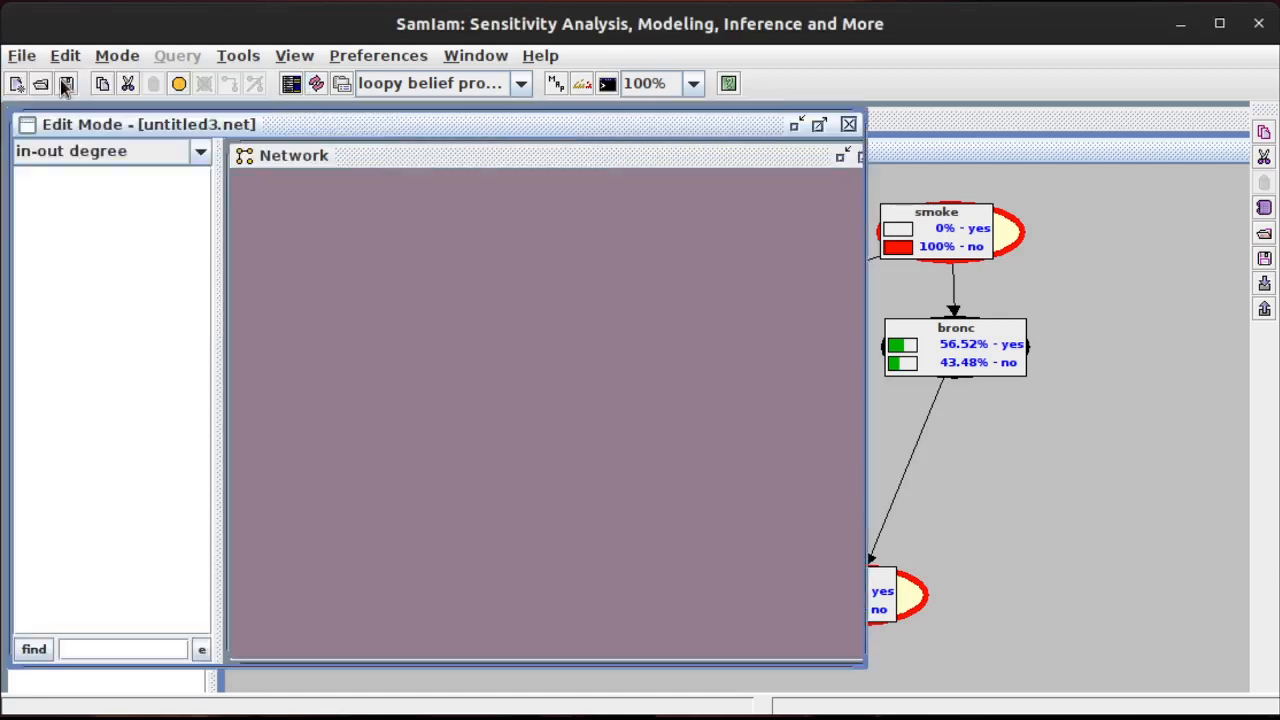
{"action": "left_click", "coordinate": [819, 126]}
{"action": "left_click", "coordinate": [857, 150]}
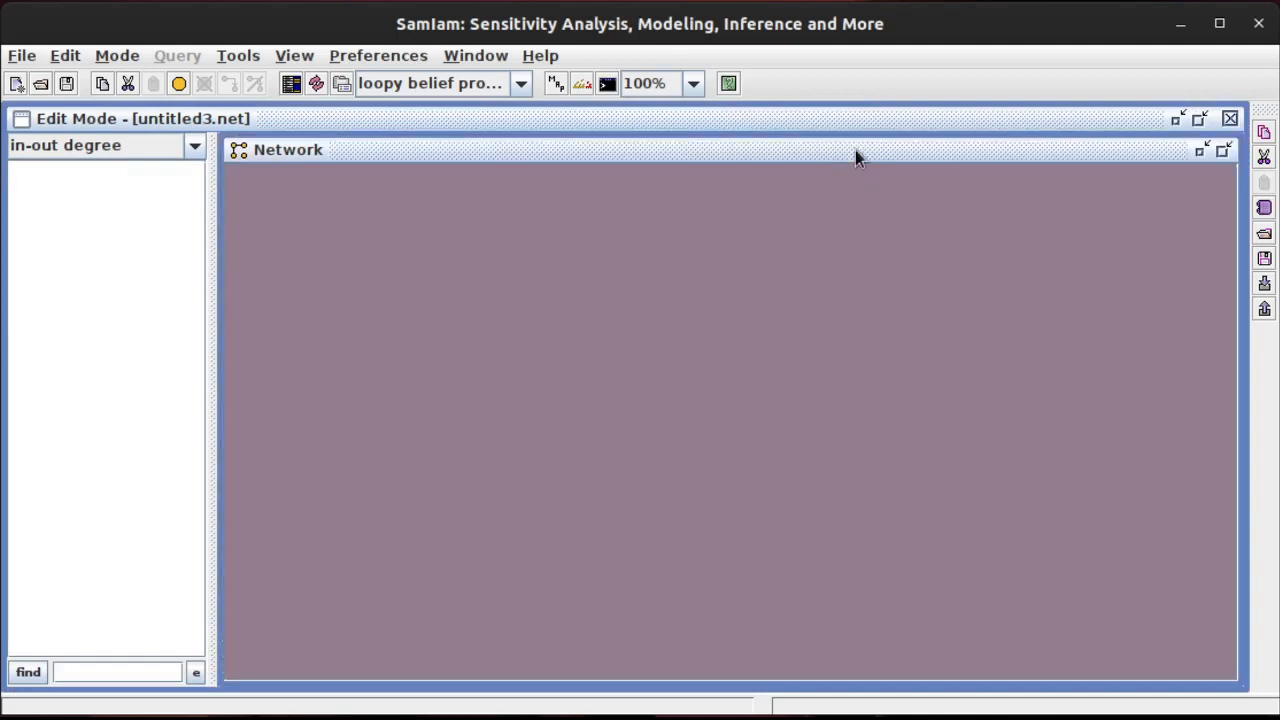
Add two nodes to the empty network, aligned vertically one above the other
{"action": "left_click", "coordinate": [179, 83]}
{"action": "left_click", "coordinate": [177, 86]}
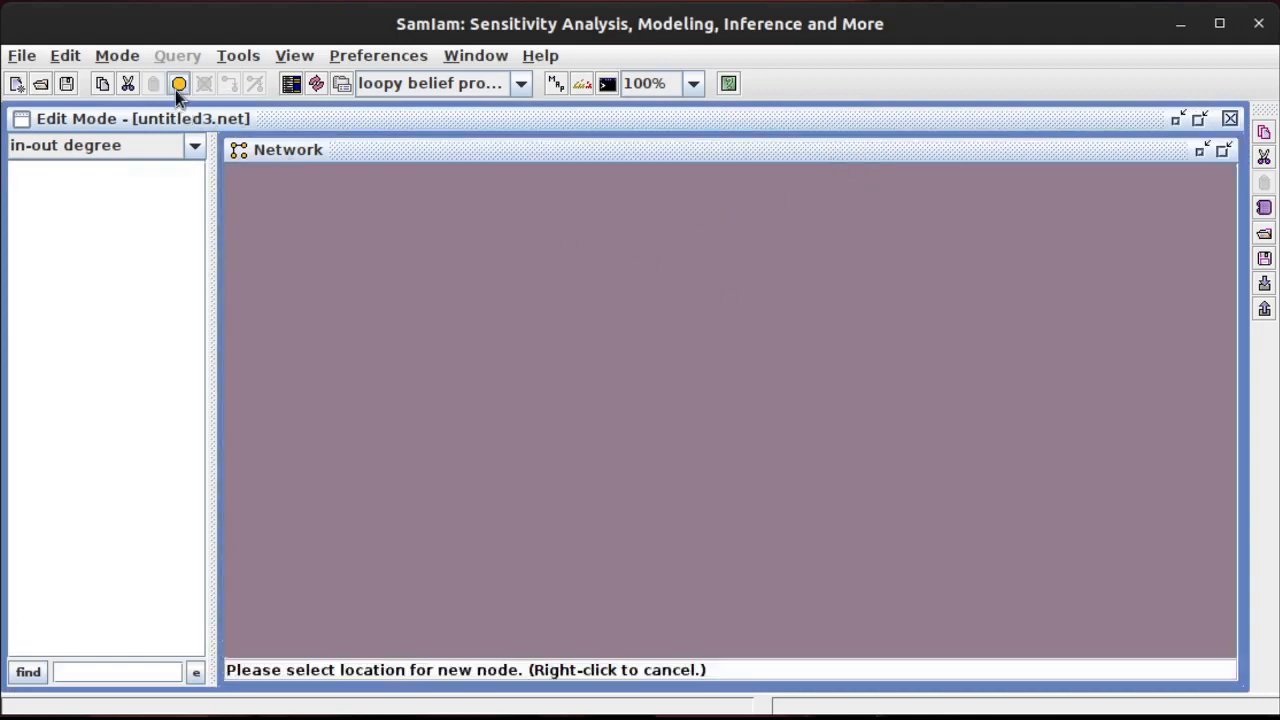
{"action": "left_click", "coordinate": [702, 265]}
{"action": "left_click_drag", "start_coordinate": [769, 285], "coordinate": [679, 263]}
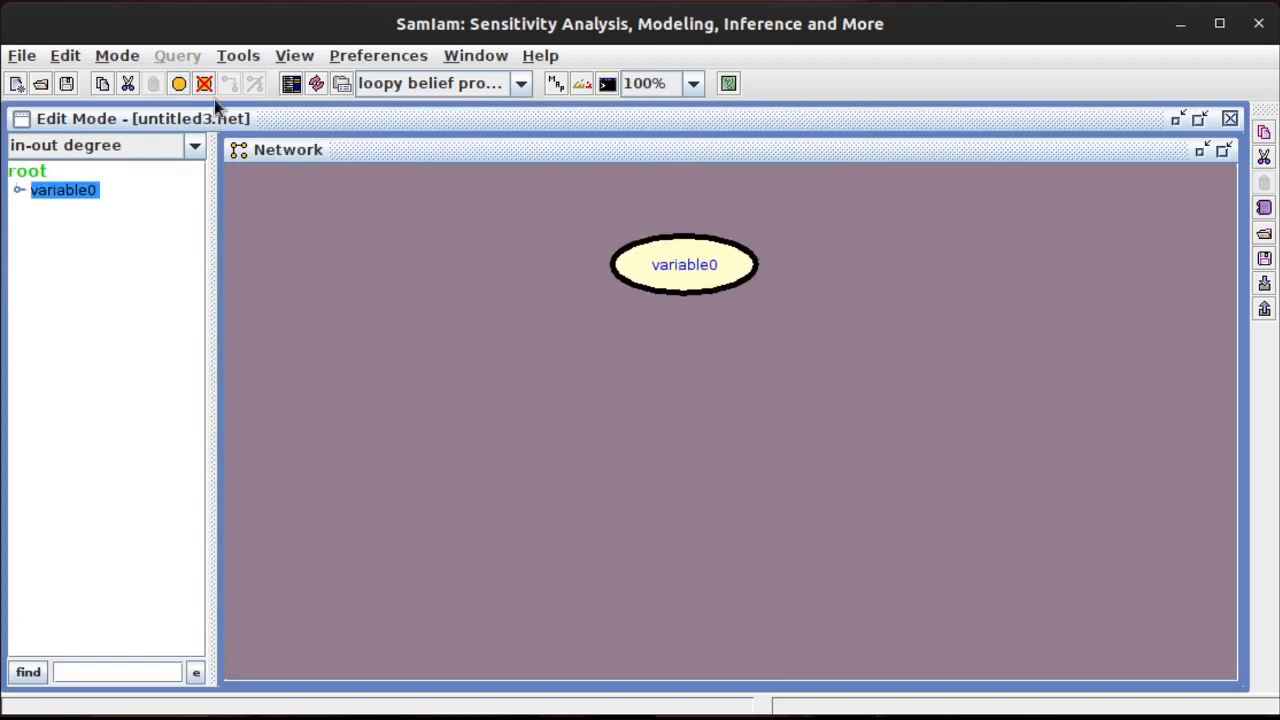
{"action": "left_click", "coordinate": [177, 83]}
{"action": "left_click", "coordinate": [720, 472]}
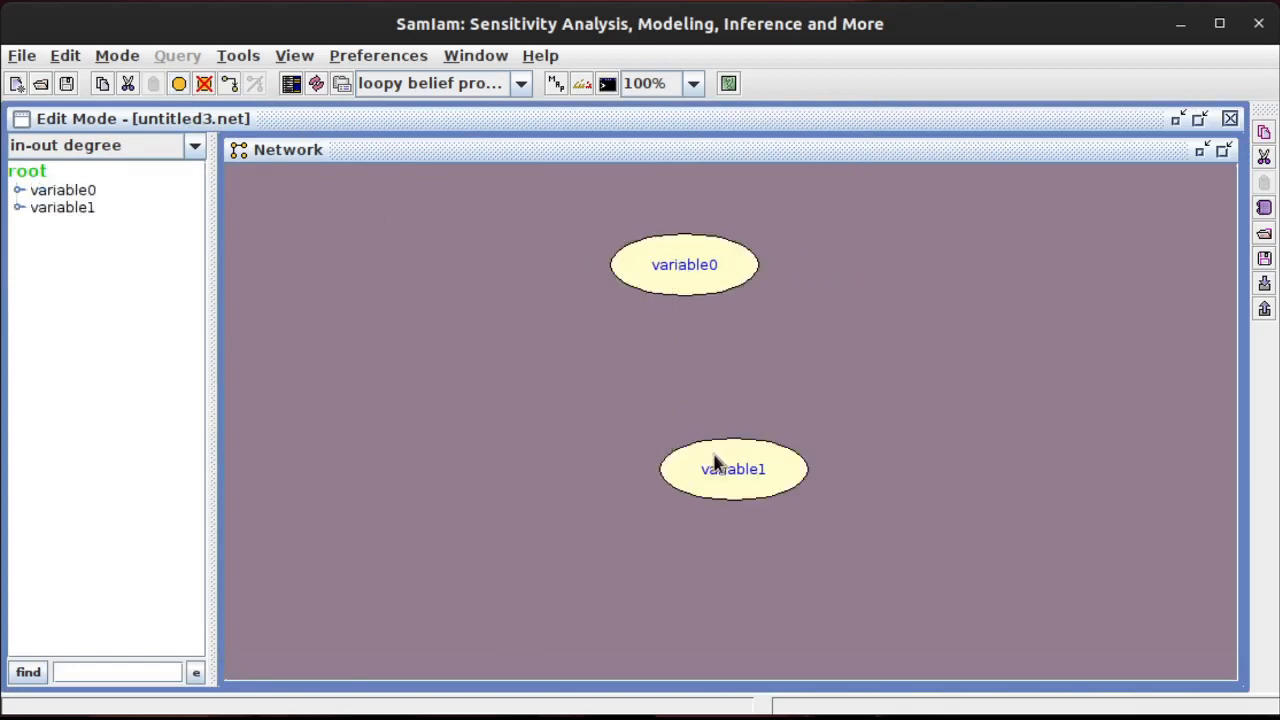
{"action": "left_click_drag", "start_coordinate": [716, 462], "coordinate": [668, 454]}
Set both the identifier and the name of the upper node, variable0, to tiempo
{"action": "left_click", "coordinate": [686, 262]}
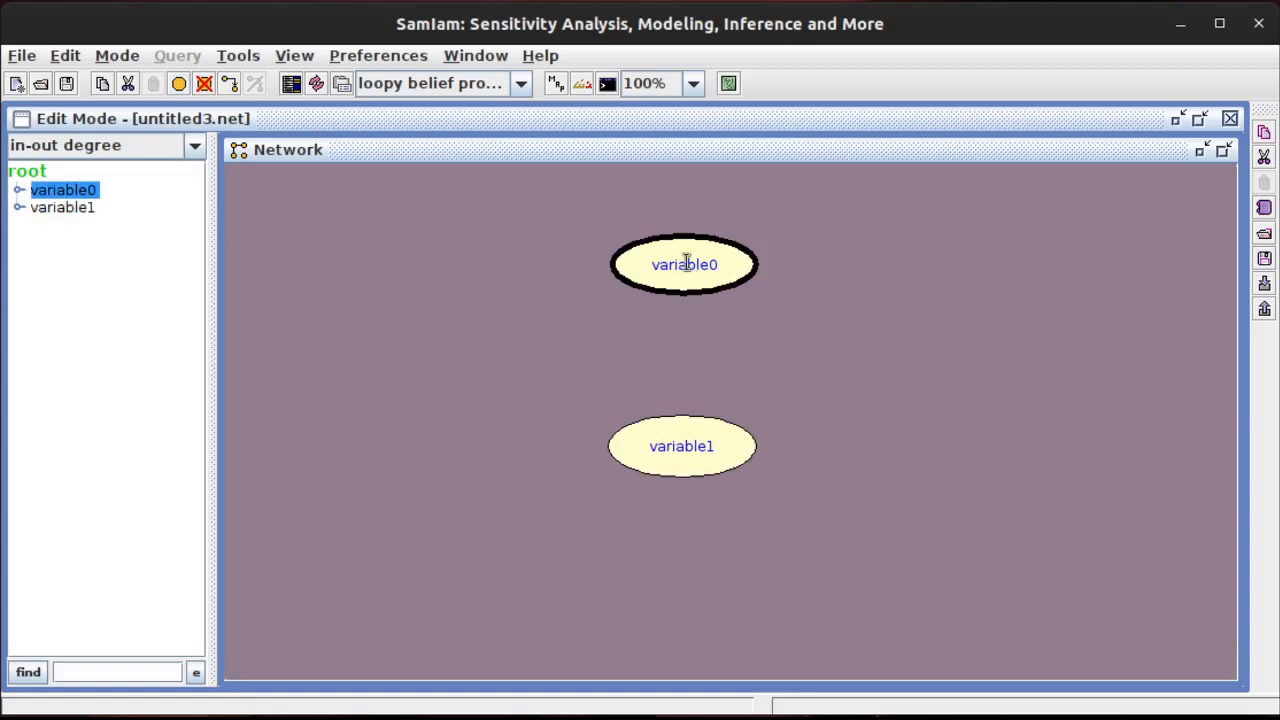
{"action": "double_click", "coordinate": [686, 262]}
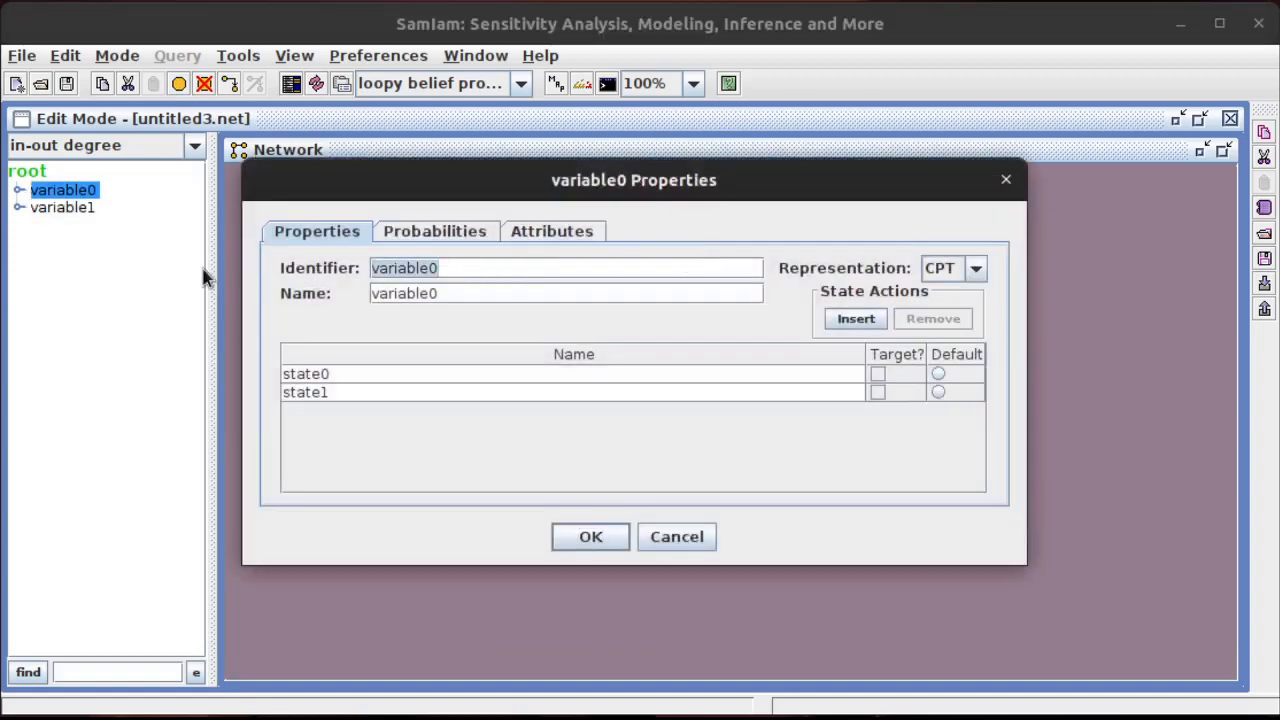
{"action": "type", "text": "tiempo"}
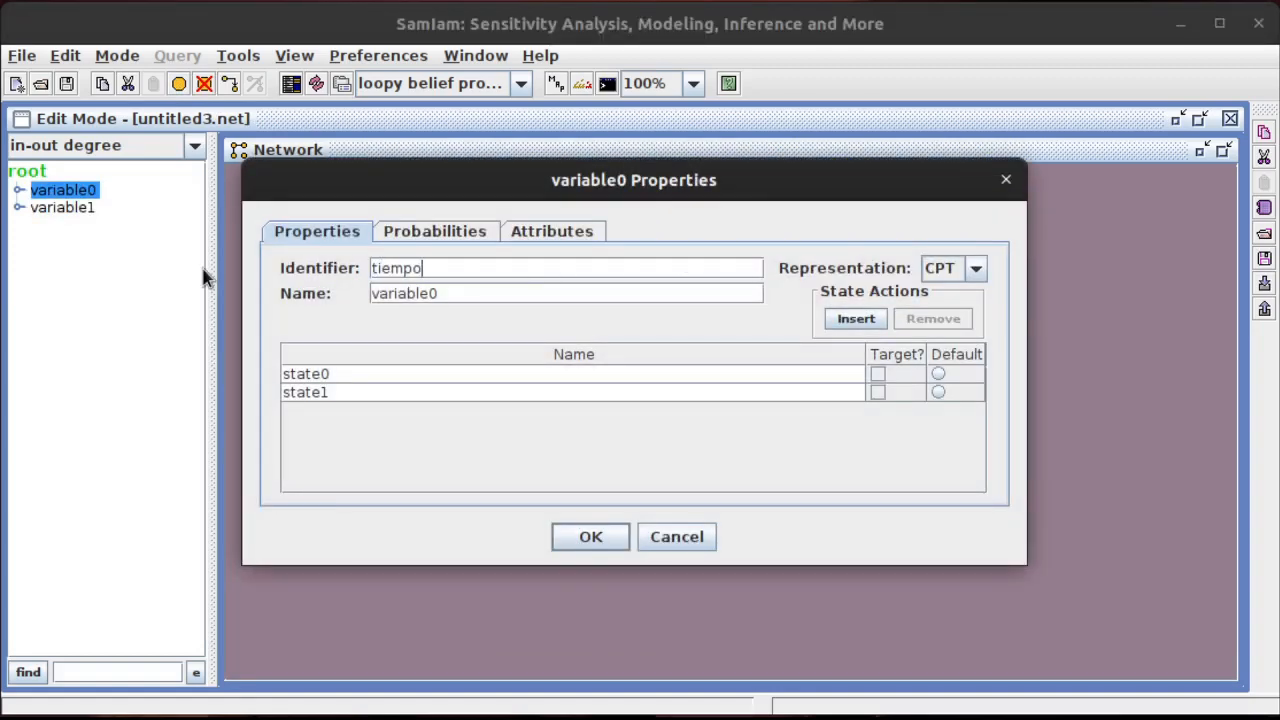
{"action": "left_click", "coordinate": [468, 291]}
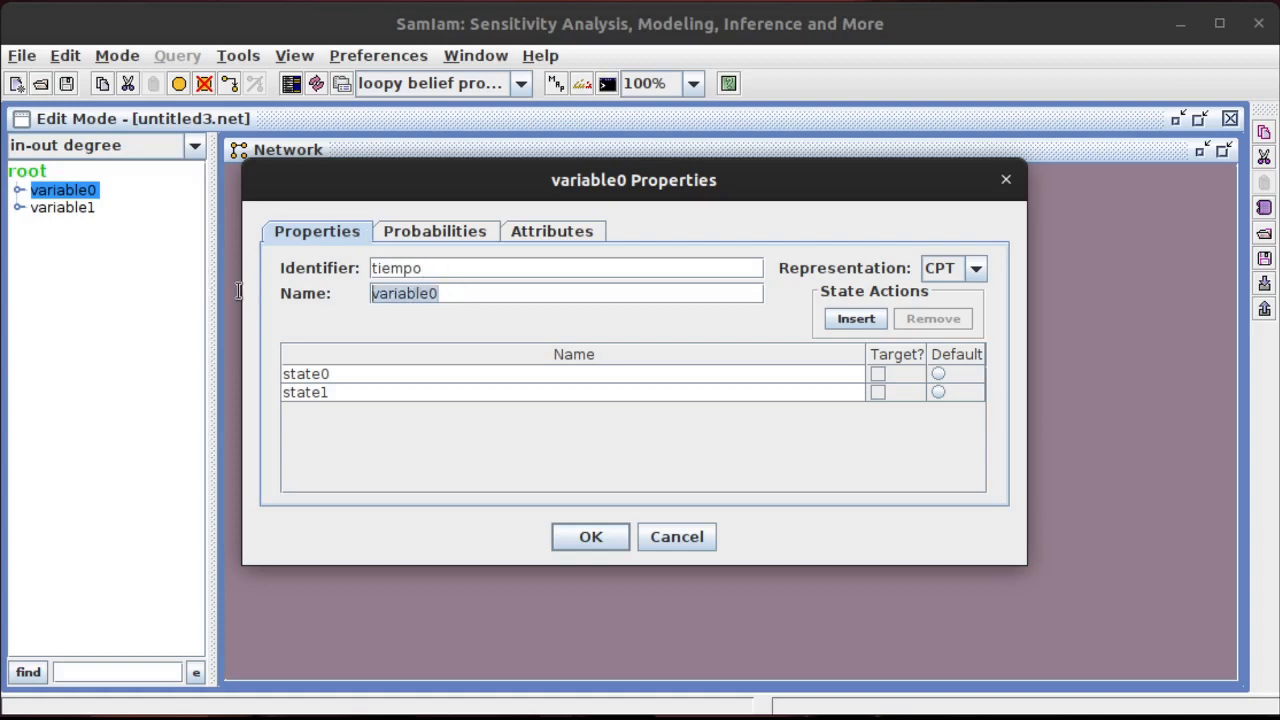
{"action": "type", "text": "tie"}
{"action": "key", "text": "BackSpace"}
{"action": "key", "text": "BackSpace"}
{"action": "type", "text": "iempo"}
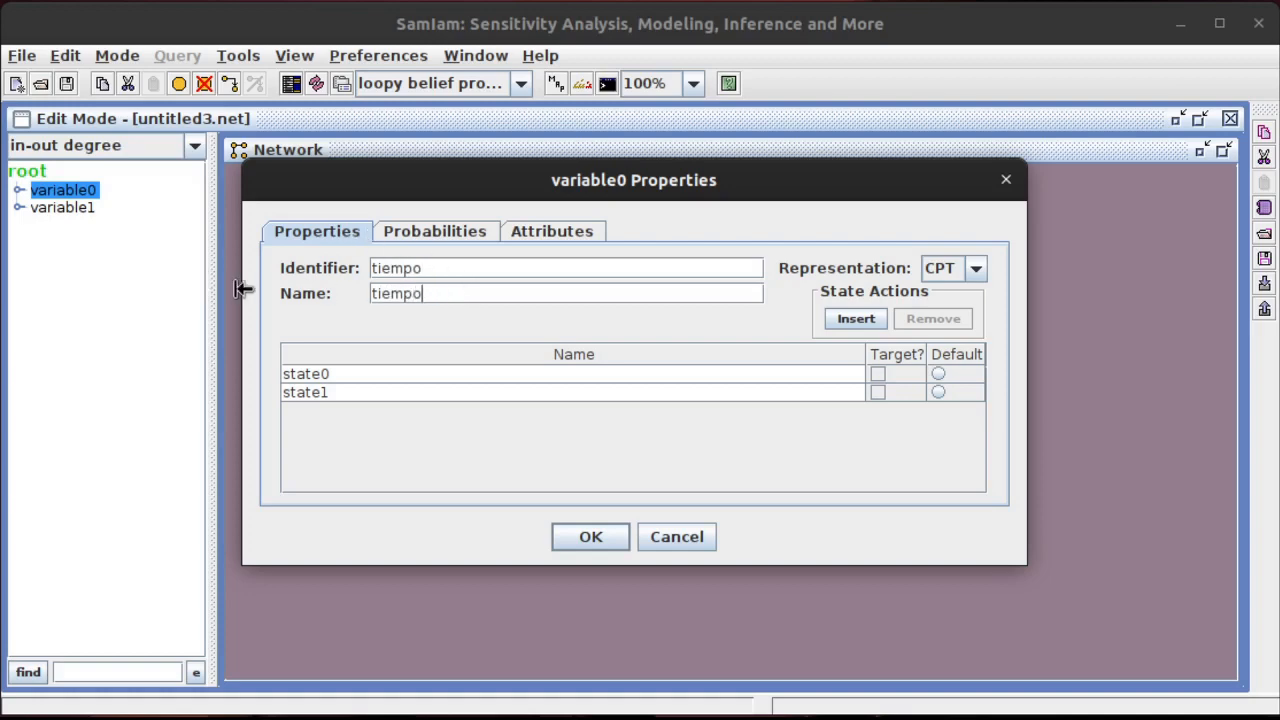
Rename the two states of the tiempo node as sol and lluvia and apply the properties
{"action": "left_click", "coordinate": [300, 373]}
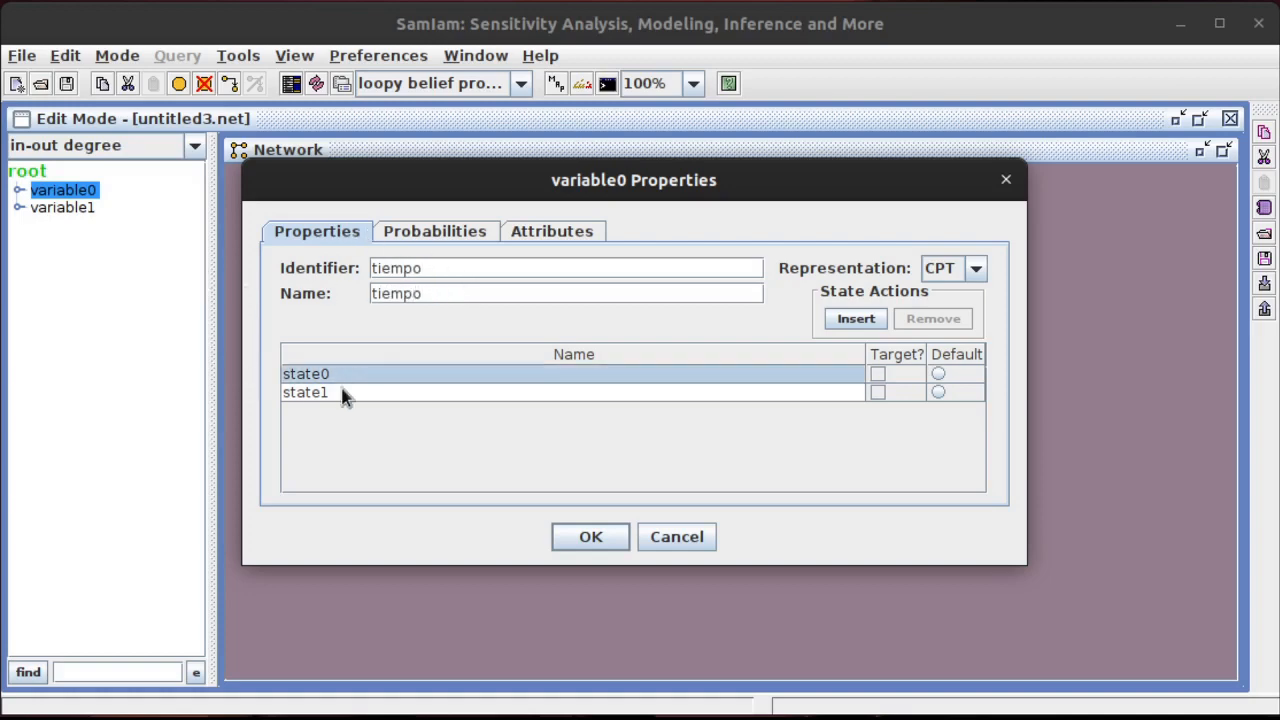
{"action": "type", "text": "so"}
{"action": "key", "text": "BackSpace"}
{"action": "key", "text": "BackSpace"}
{"action": "key", "text": "BackSpace"}
{"action": "key", "text": "BackSpace"}
{"action": "key", "text": "BackSpace"}
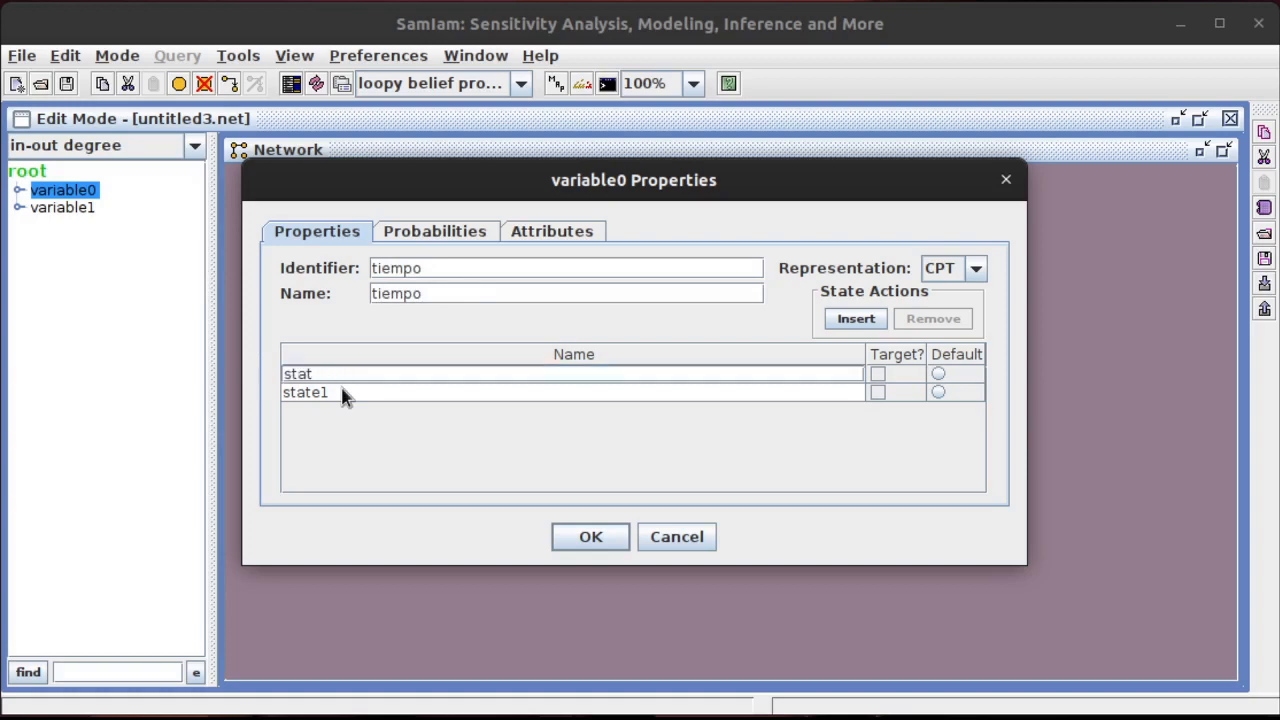
{"action": "type", "text": "ol"}
{"action": "double_click", "coordinate": [341, 392]}
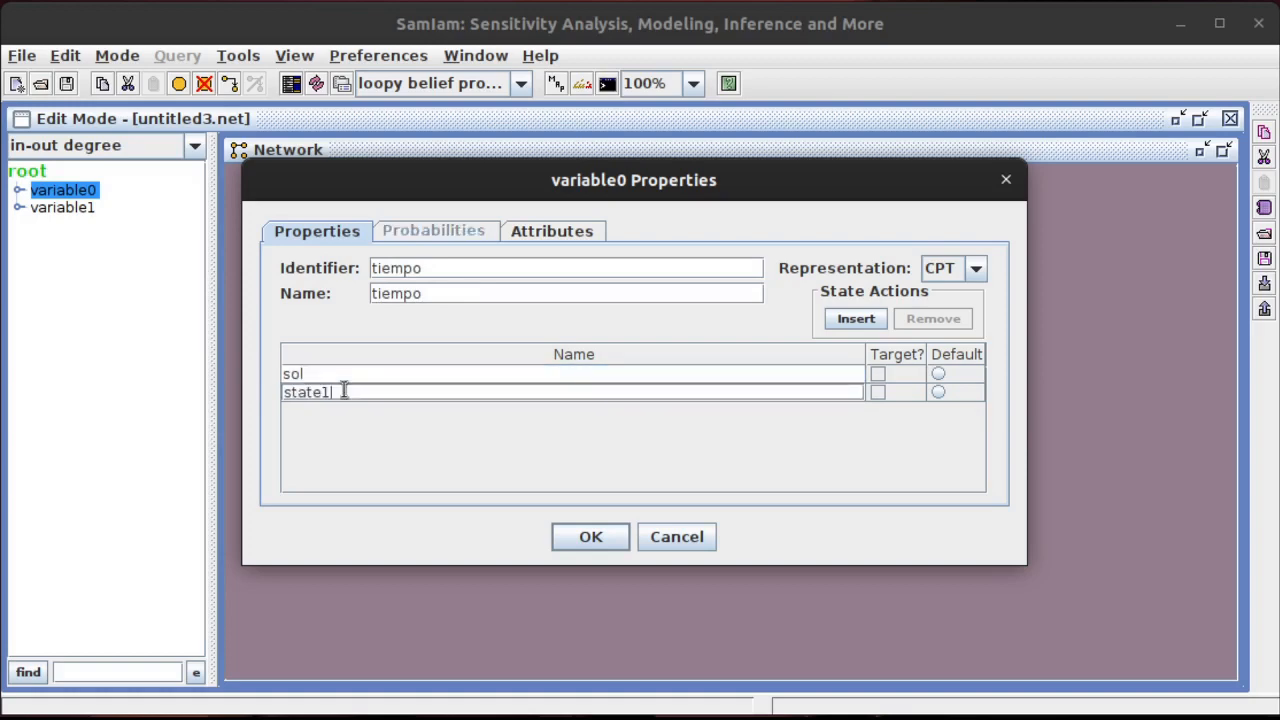
{"action": "double_click", "coordinate": [343, 391]}
{"action": "type", "text": "lluvia"}
{"action": "left_click", "coordinate": [586, 537]}
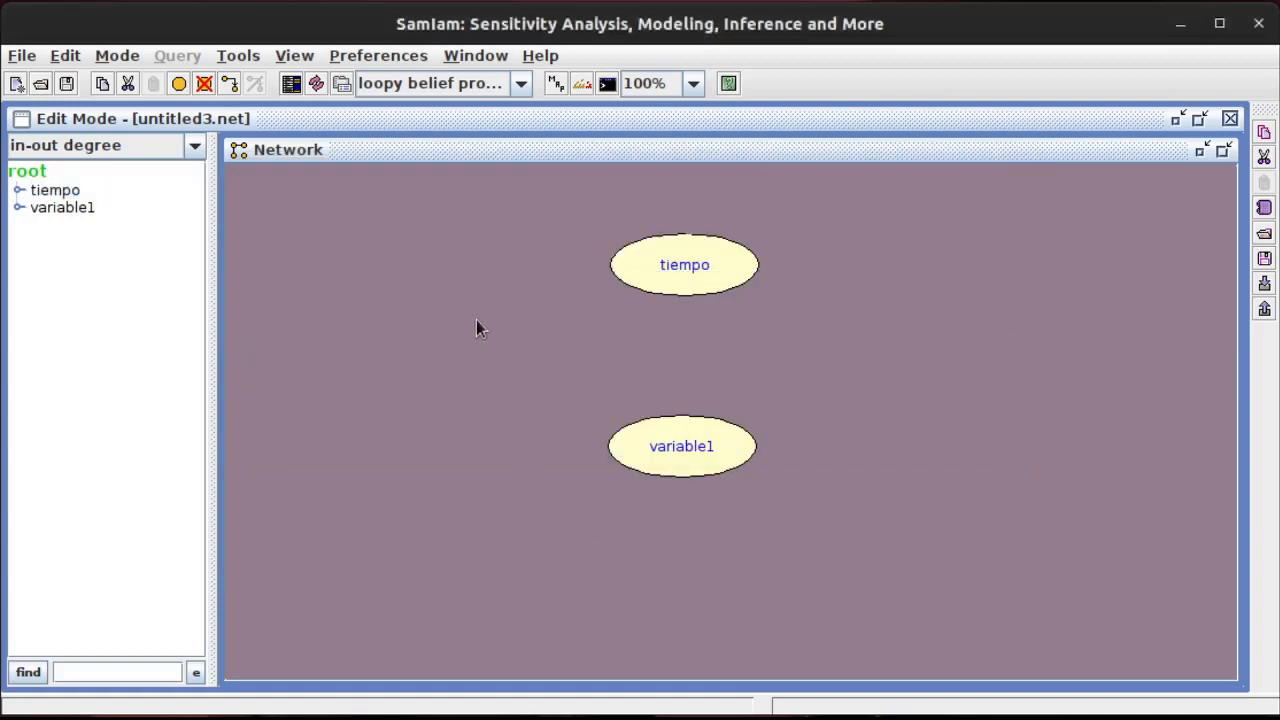
Set the tiempo node's probabilities to 0.9 for sol and 0.1 for lluvia
{"action": "double_click", "coordinate": [654, 272]}
{"action": "left_click", "coordinate": [436, 233]}
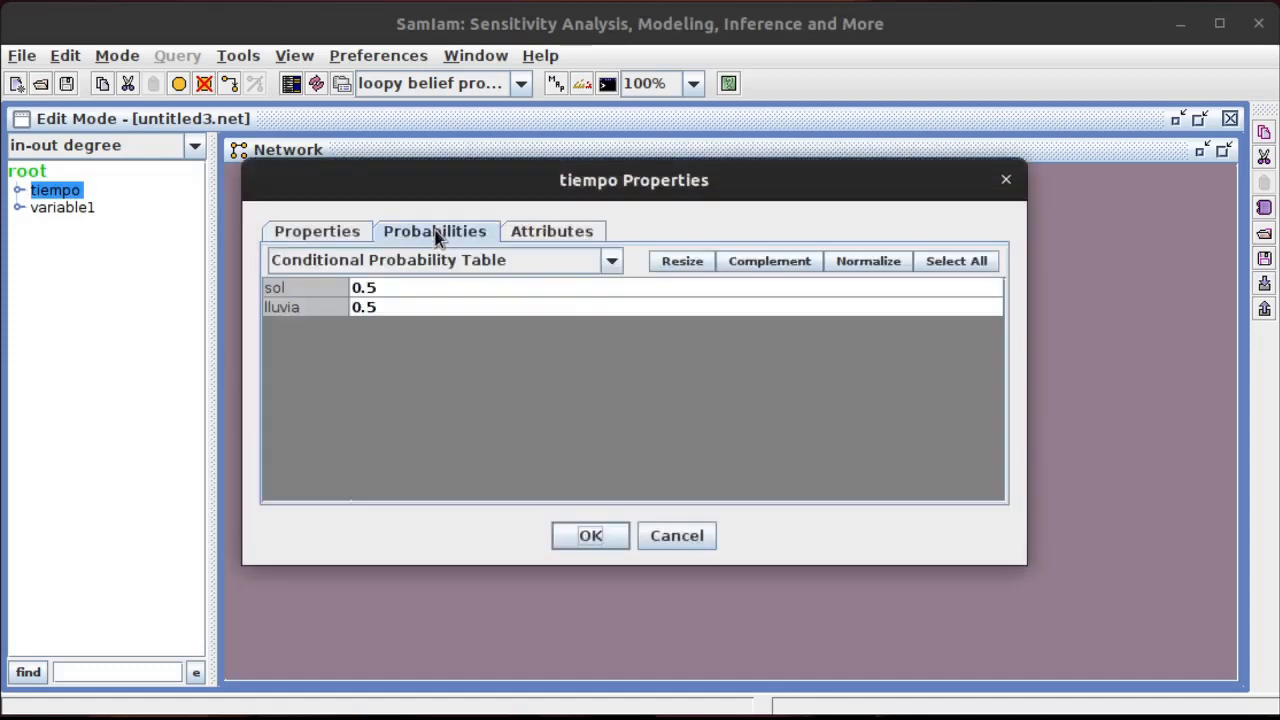
{"action": "left_click", "coordinate": [420, 288]}
{"action": "left_click", "coordinate": [422, 287]}
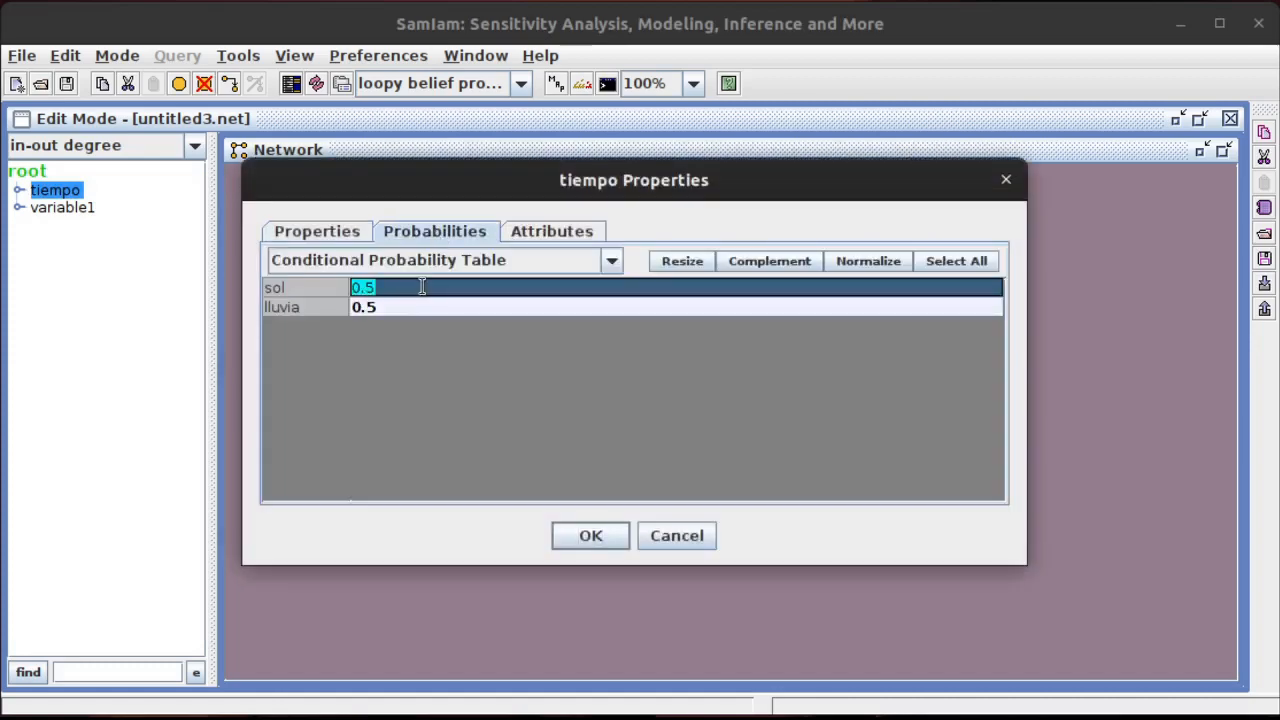
{"action": "type", "text": ".9"}
{"action": "key", "text": "Return"}
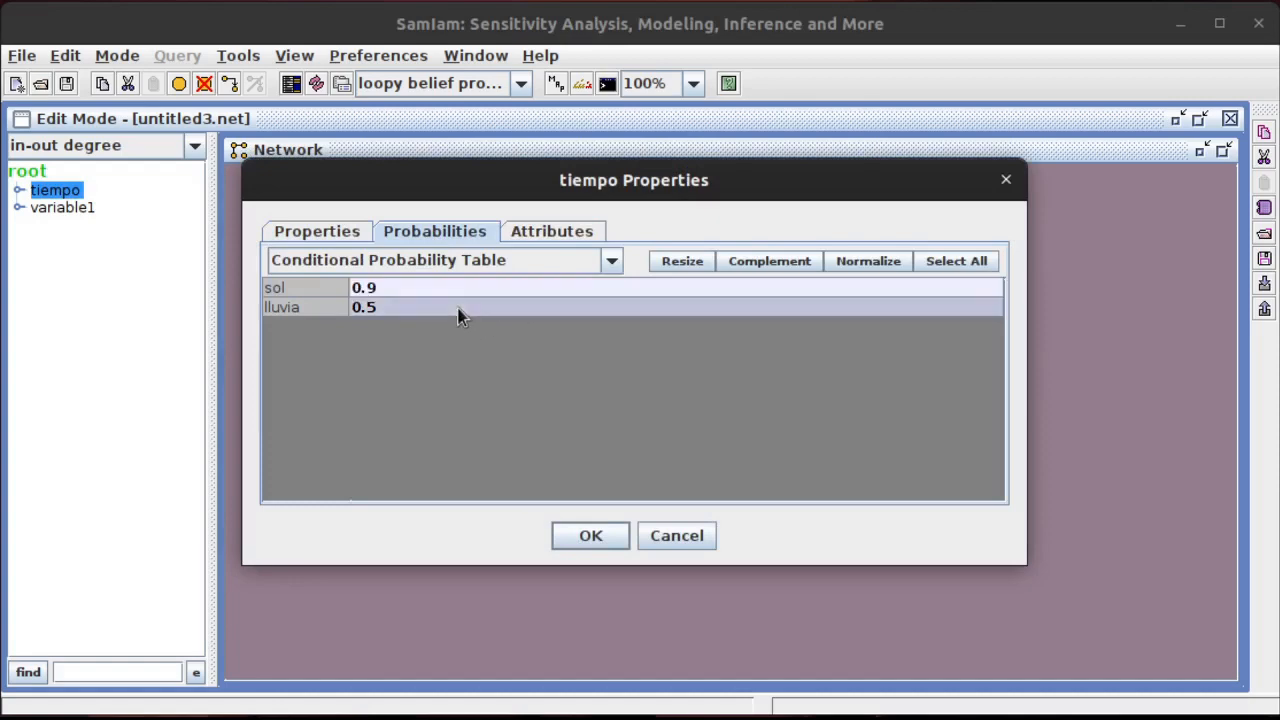
{"action": "left_click", "coordinate": [458, 308]}
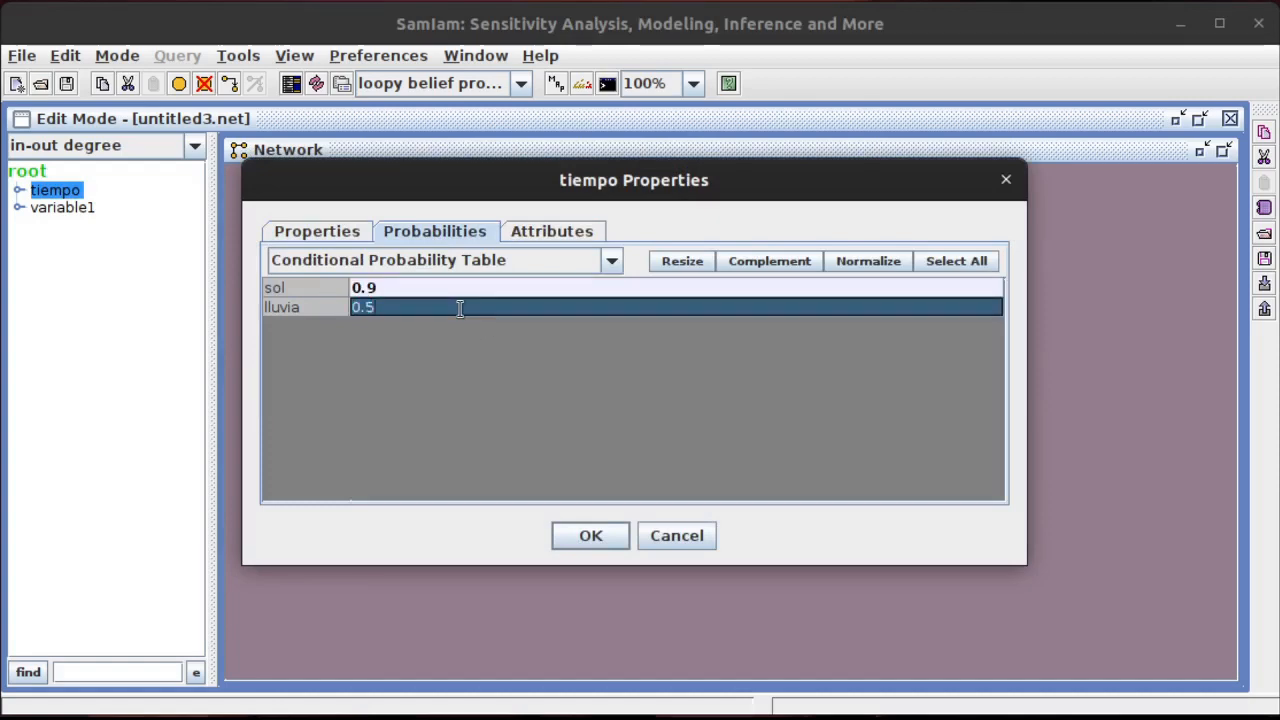
{"action": "key", "text": "BackSpace"}
{"action": "type", "text": "1"}
{"action": "left_click", "coordinate": [592, 540]}
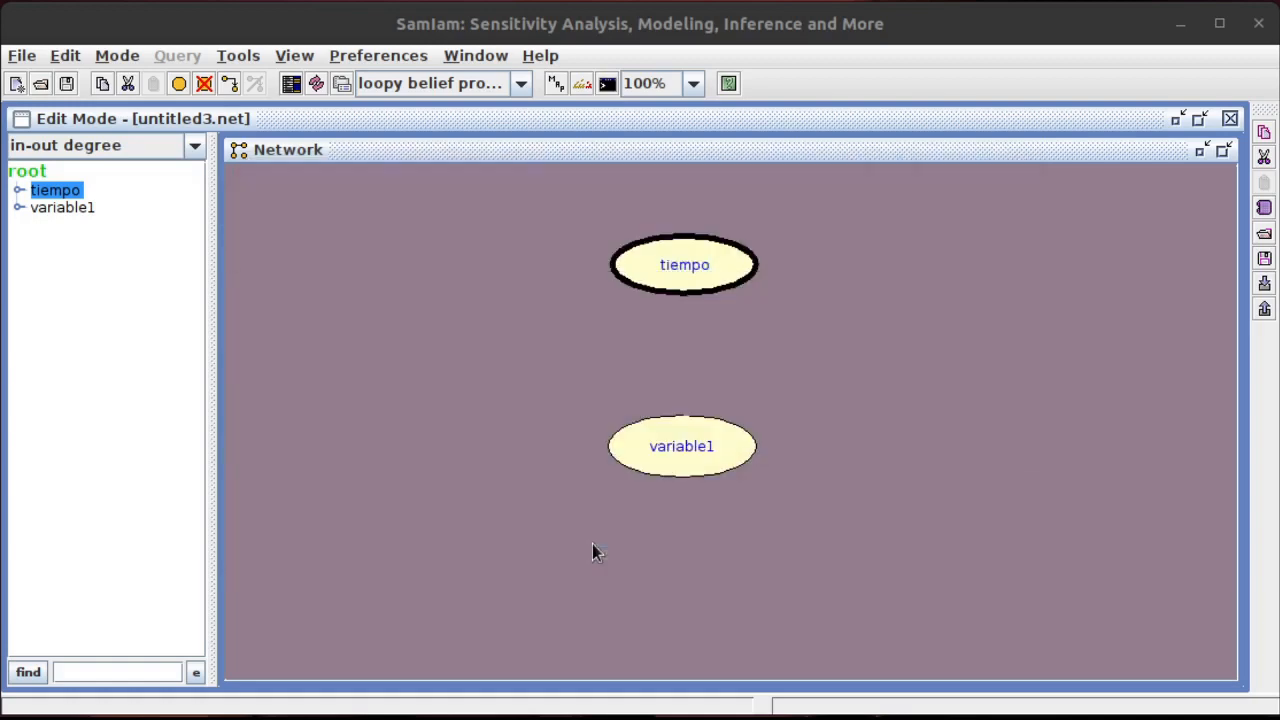
Set both the identifier and the name of the lower node, variable1, to atasco
{"action": "double_click", "coordinate": [687, 446]}
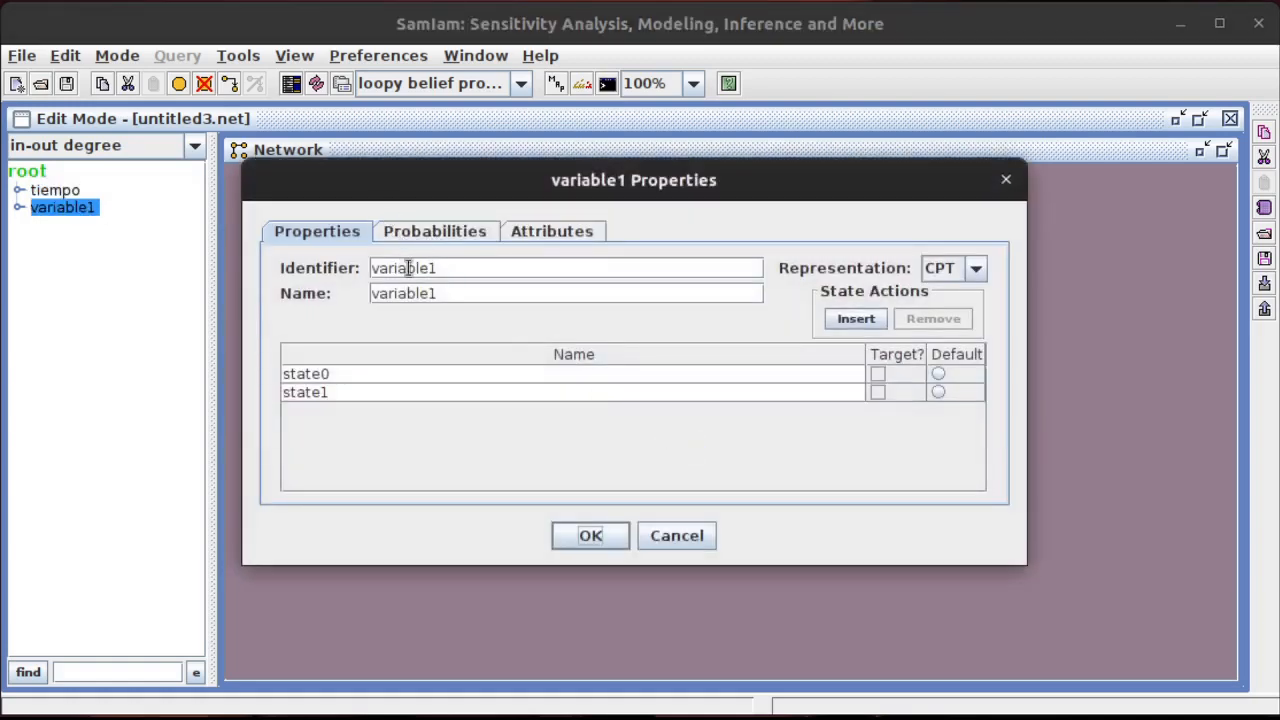
{"action": "double_click", "coordinate": [408, 268]}
{"action": "type", "text": "a"}
{"action": "type", "text": "tascp"}
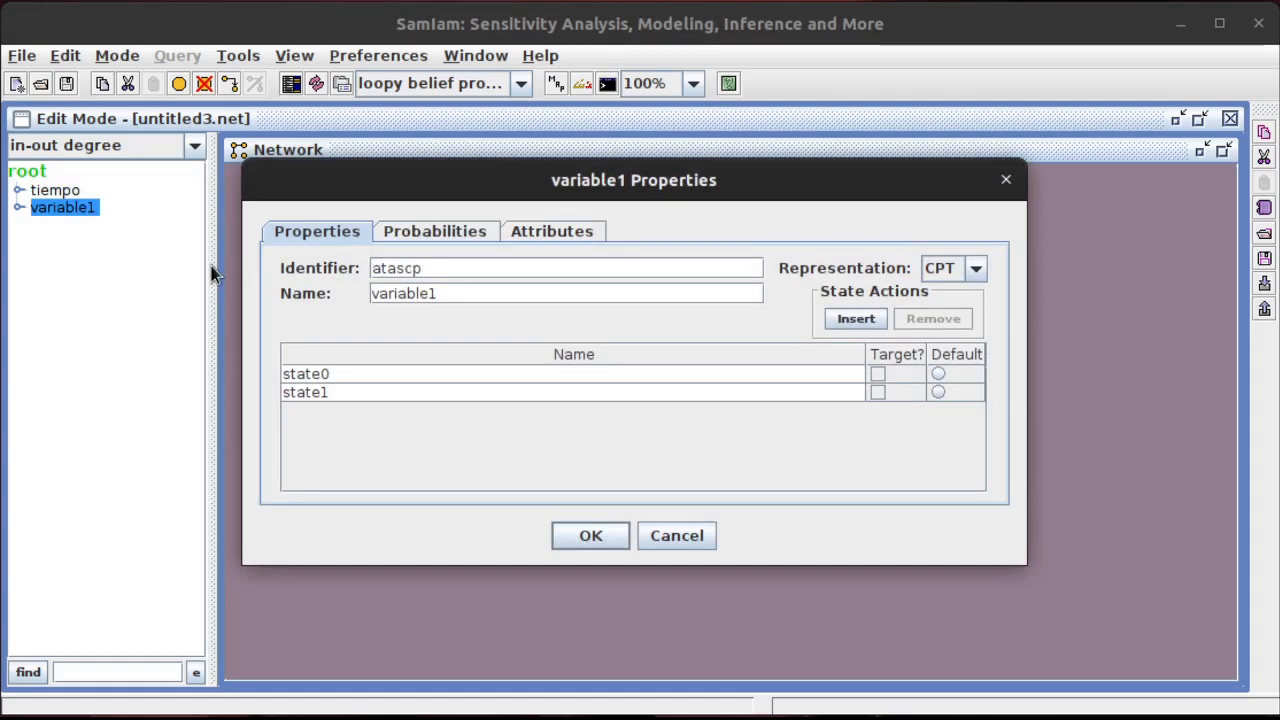
{"action": "key", "text": "BackSpace"}
{"action": "type", "text": "o"}
{"action": "double_click", "coordinate": [457, 294]}
{"action": "type", "text": "atascp"}
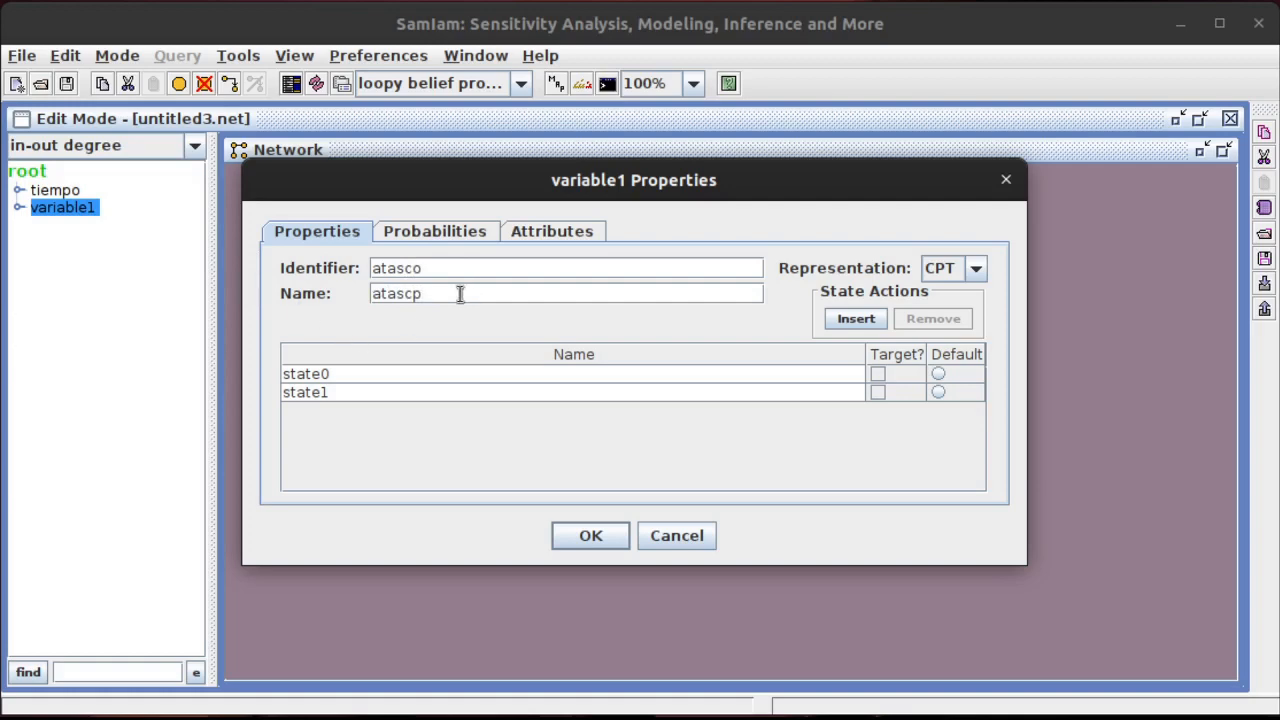
{"action": "key", "text": "BackSpace"}
{"action": "type", "text": "o"}
Rename the two states of the atasco node as si and no and apply the properties
{"action": "double_click", "coordinate": [357, 376]}
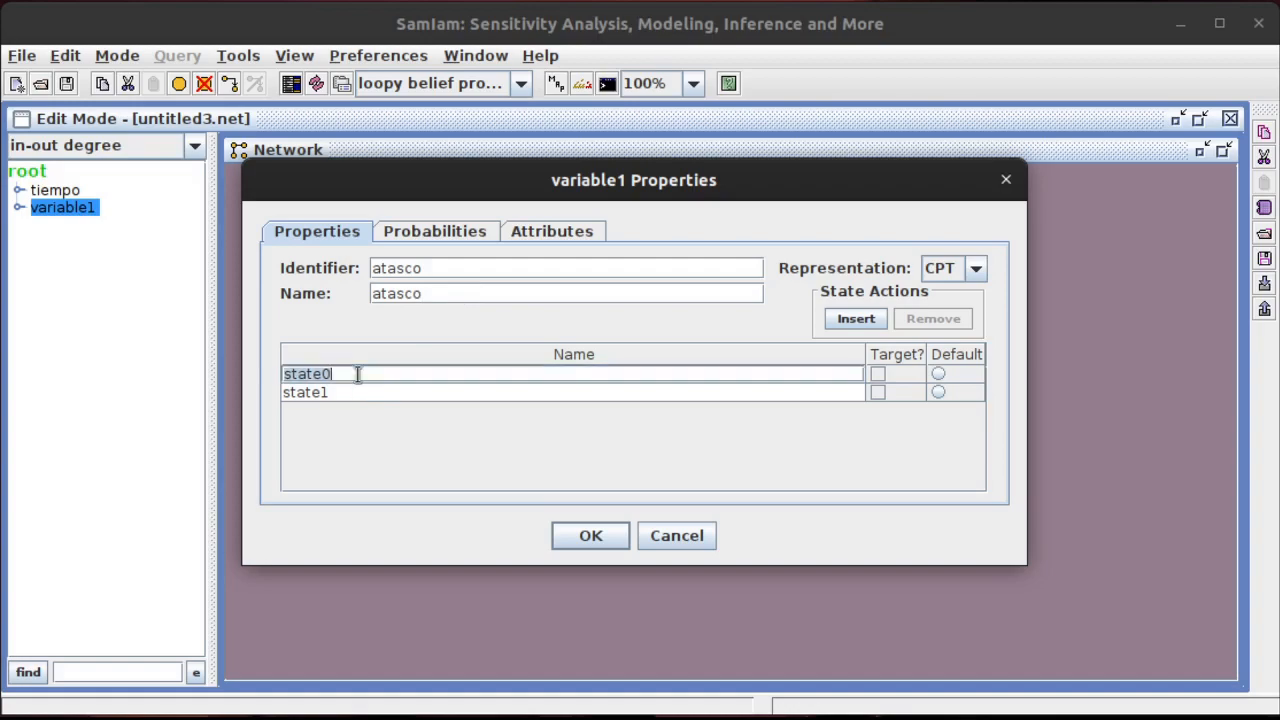
{"action": "type", "text": "si"}
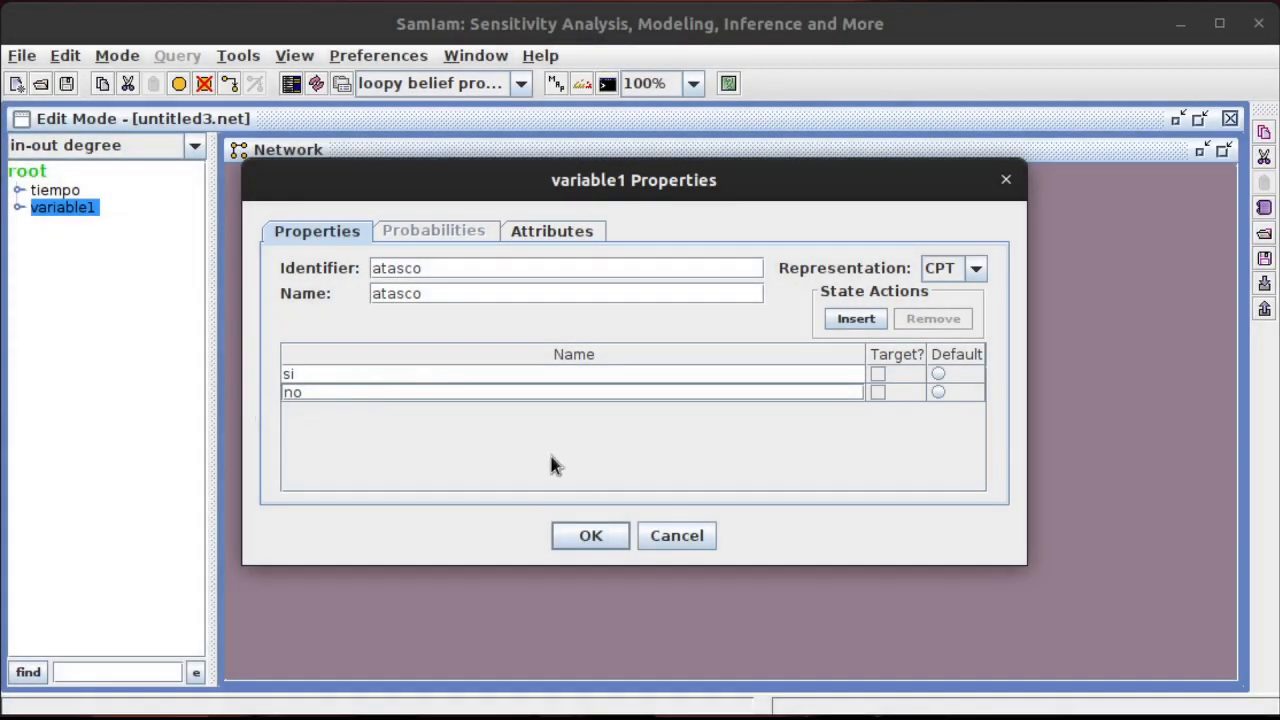
{"action": "left_click", "coordinate": [591, 537]}
Check the atasco node's probability table and close it without changes
{"action": "double_click", "coordinate": [666, 463]}
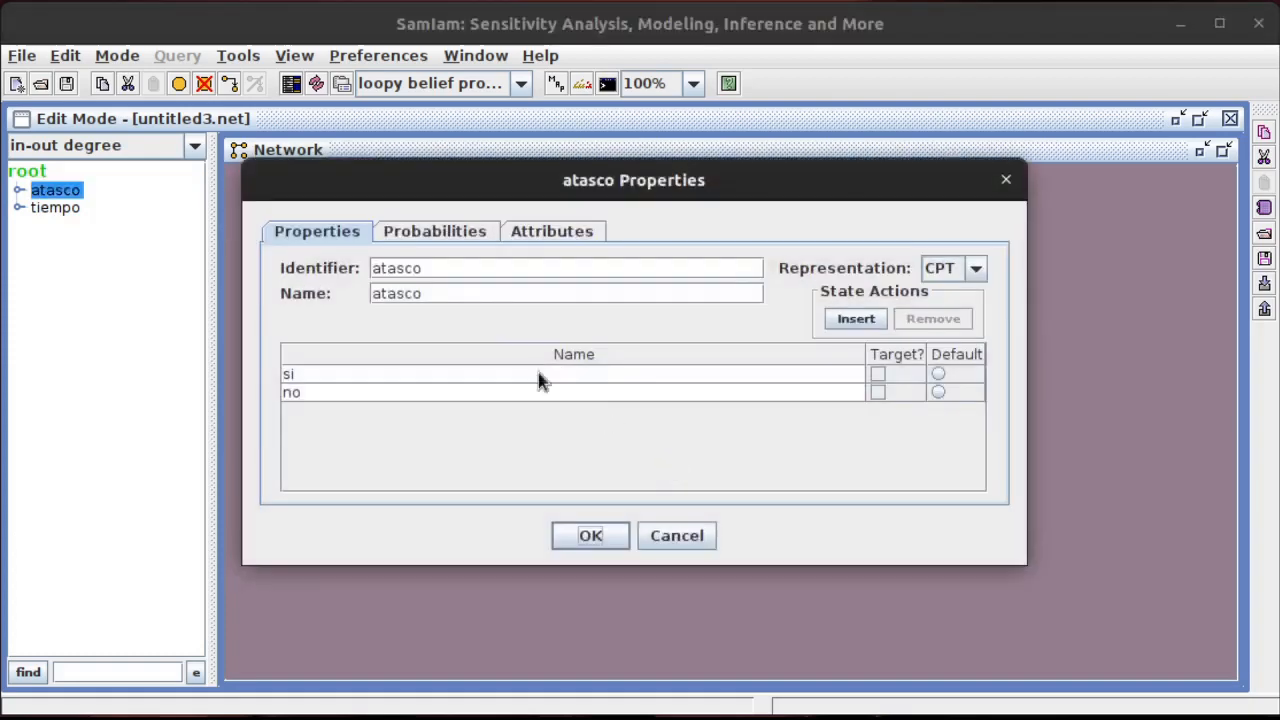
{"action": "left_click", "coordinate": [430, 232]}
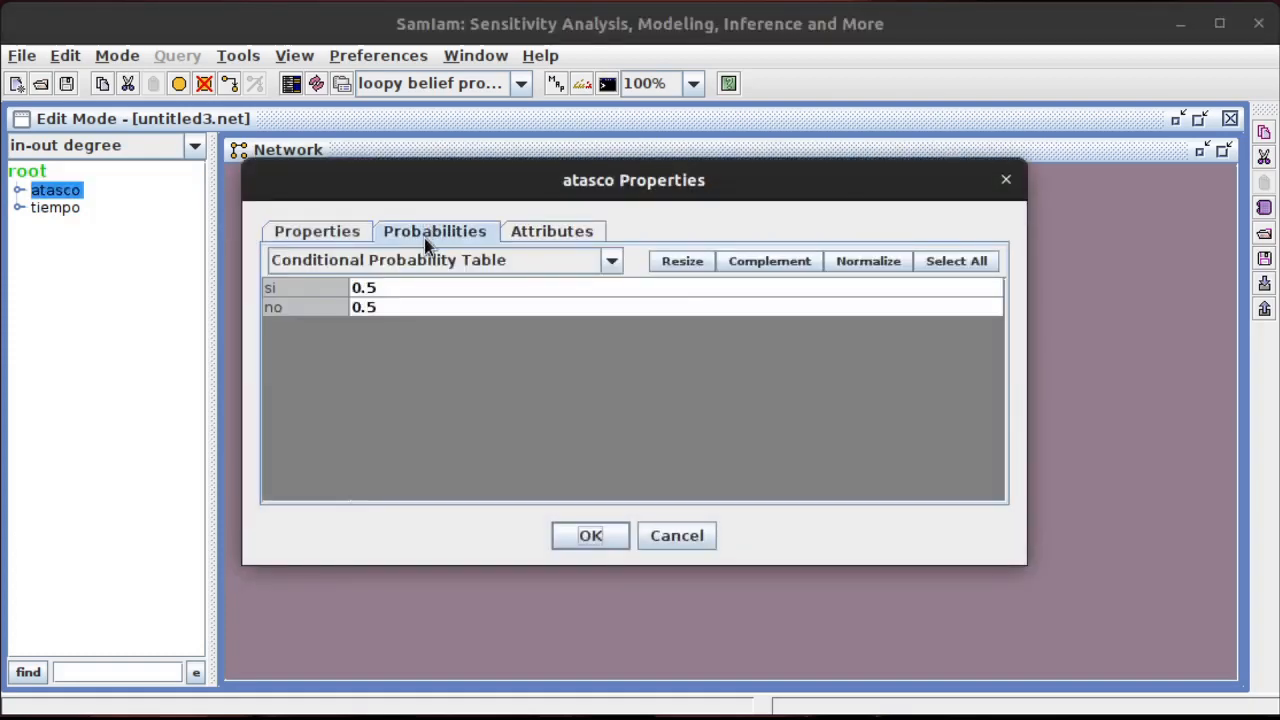
{"action": "left_click", "coordinate": [687, 540]}
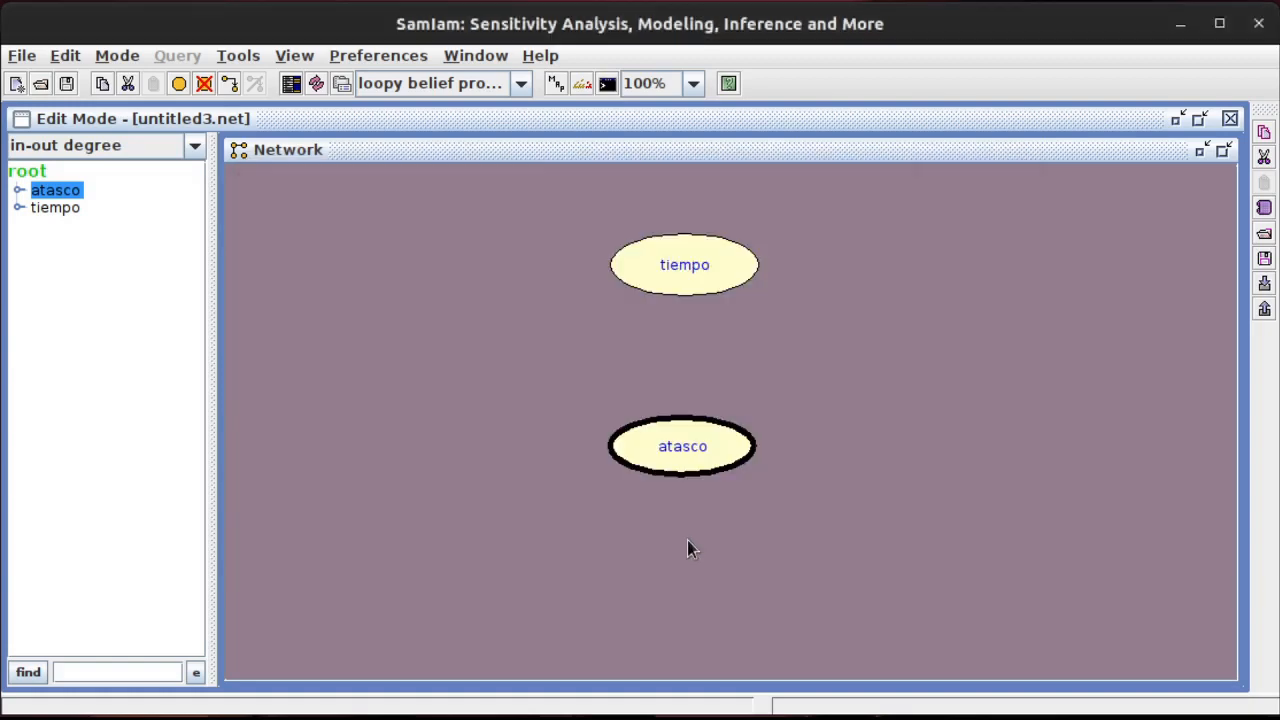
Add an edge from the tiempo node to the atasco node
{"action": "left_click", "coordinate": [229, 83]}
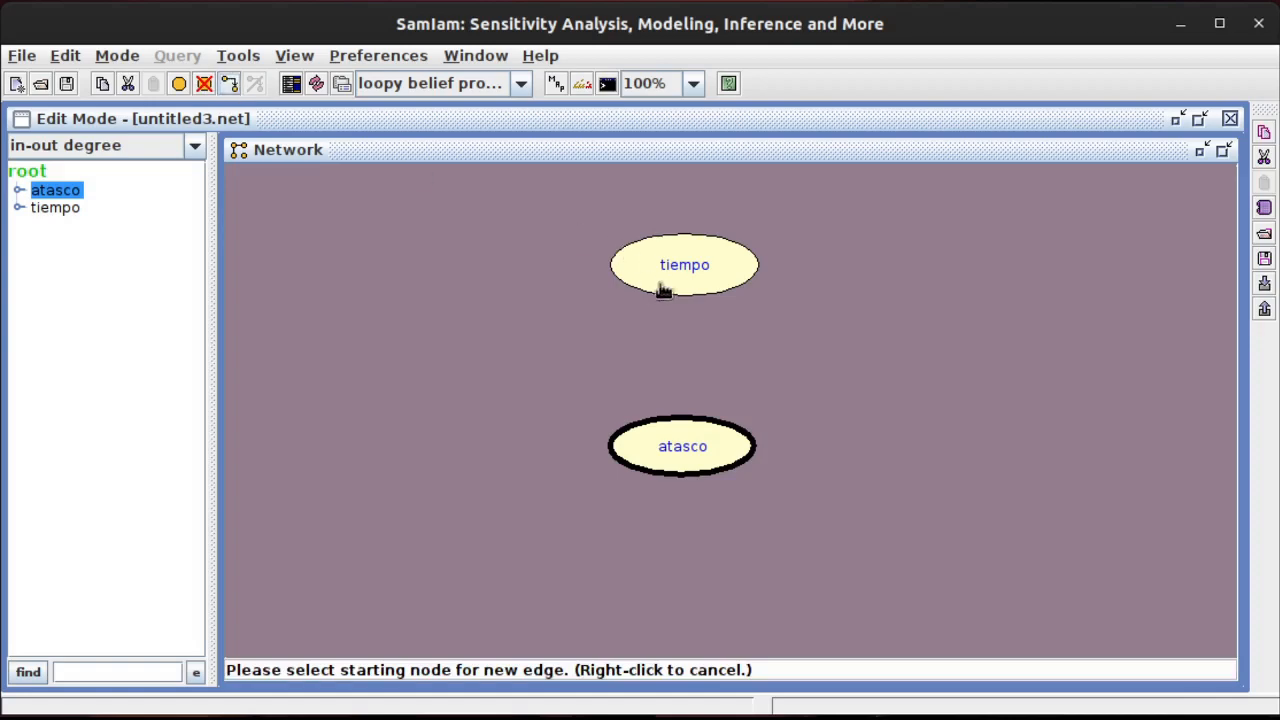
{"action": "left_click", "coordinate": [665, 287]}
{"action": "left_click", "coordinate": [695, 470]}
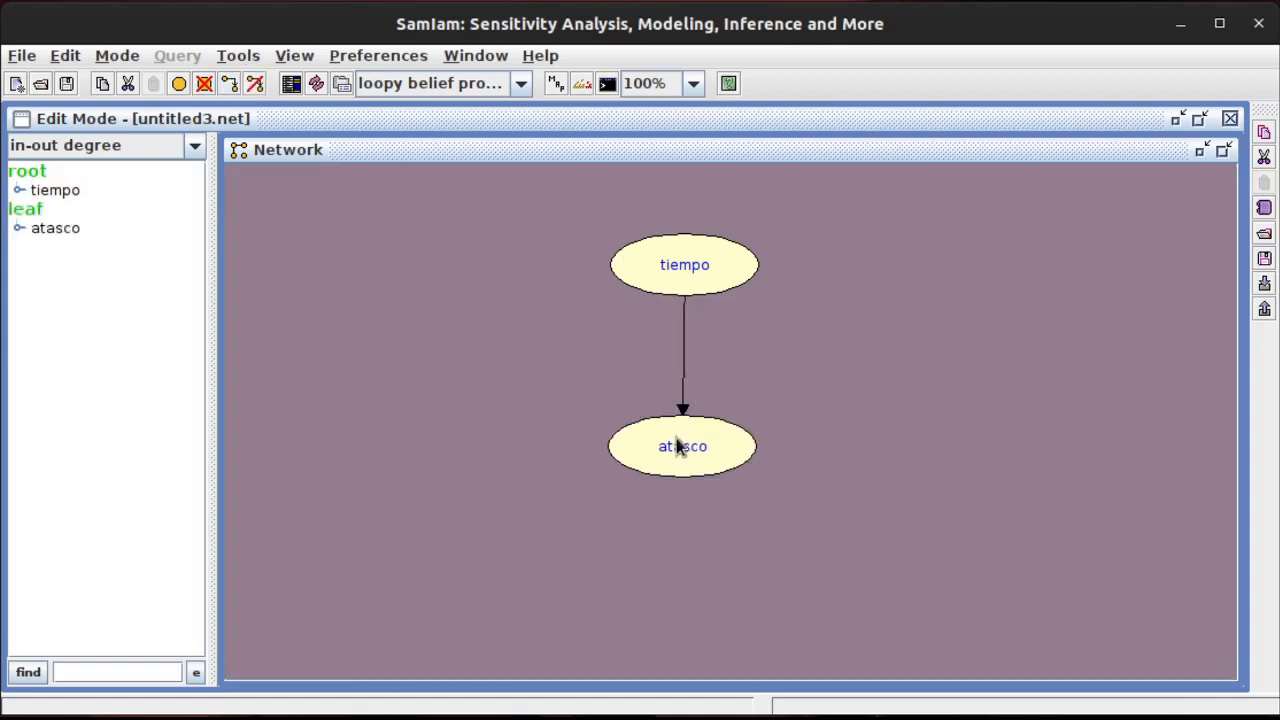
Set the atasco node's conditional probabilities for tiempo = sol to 0.1 for si and 0.9 for no
{"action": "double_click", "coordinate": [677, 446]}
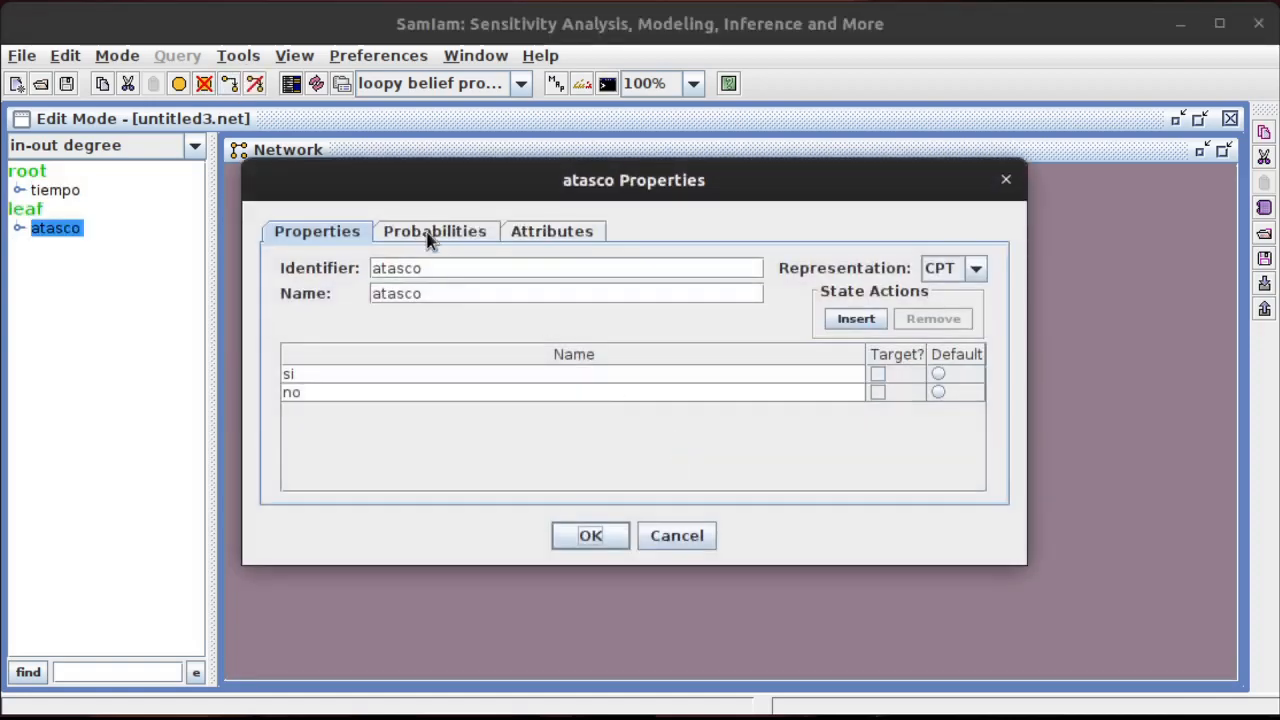
{"action": "left_click", "coordinate": [428, 238]}
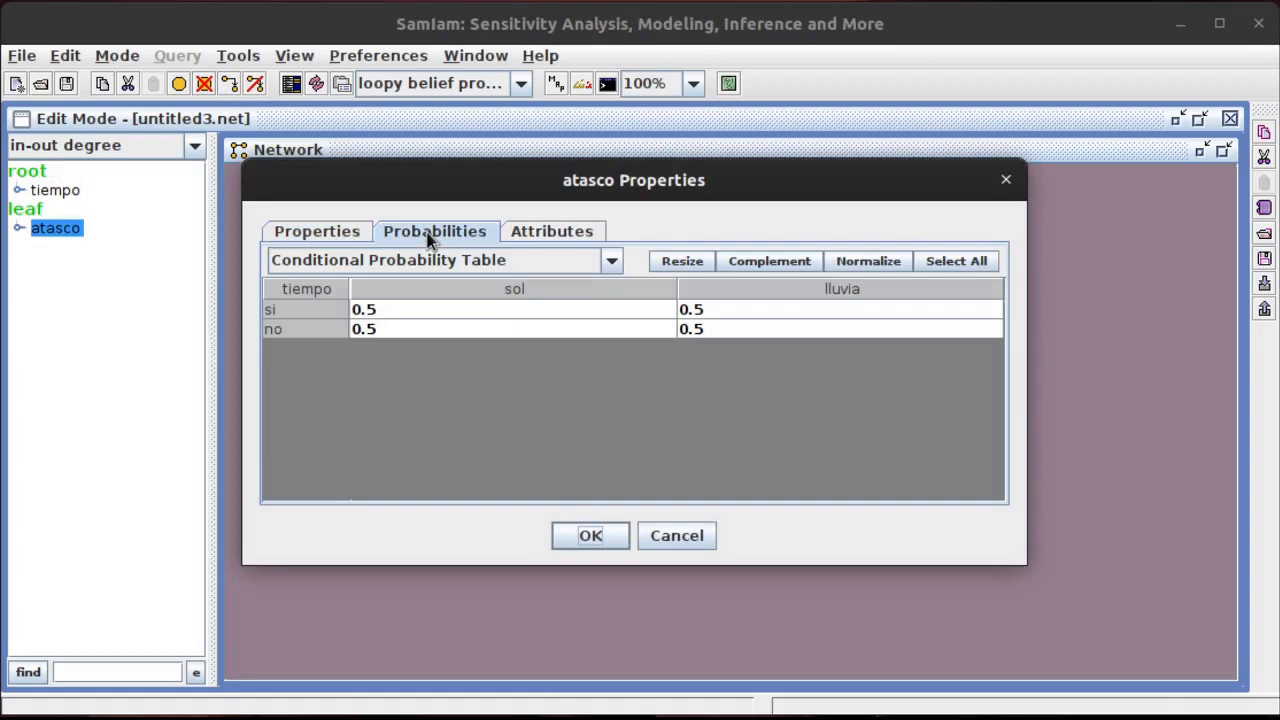
{"action": "left_click", "coordinate": [397, 309]}
{"action": "double_click", "coordinate": [397, 309]}
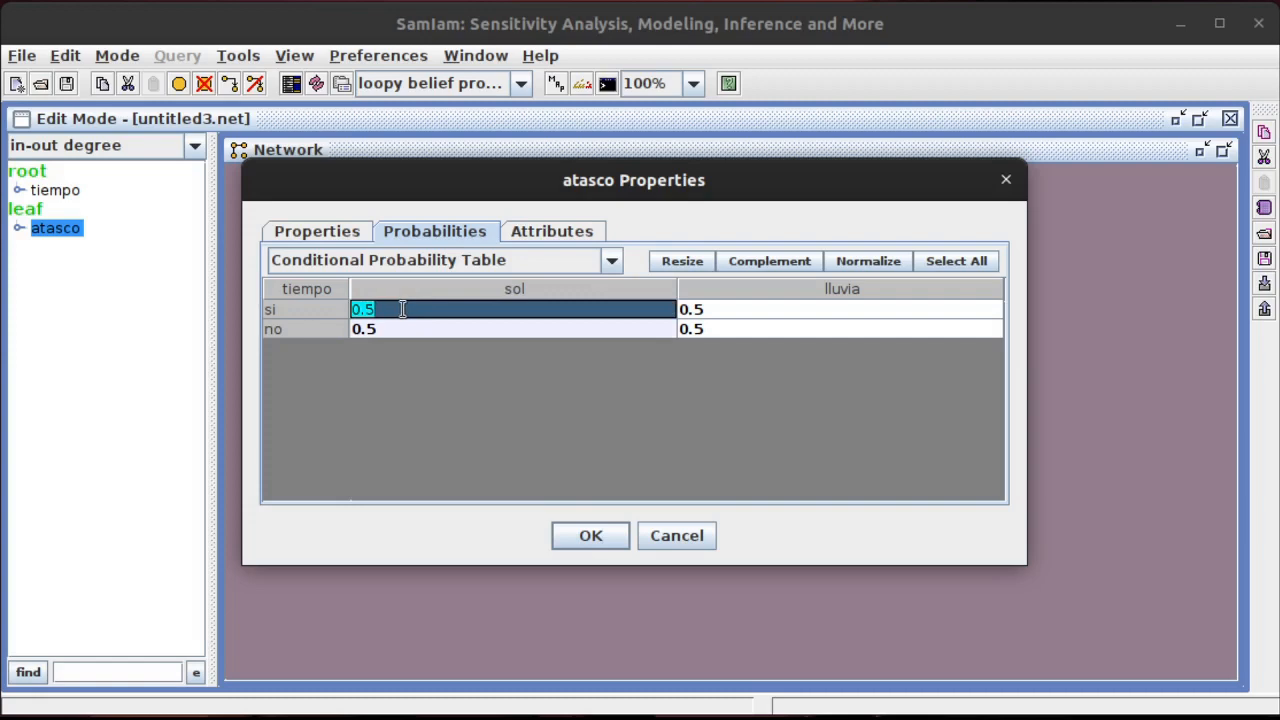
{"action": "left_click_drag", "start_coordinate": [367, 310], "coordinate": [409, 311]}
{"action": "type", "text": "2"}
{"action": "double_click", "coordinate": [409, 311]}
{"action": "type", "text": "0.1"}
{"action": "left_click", "coordinate": [416, 326]}
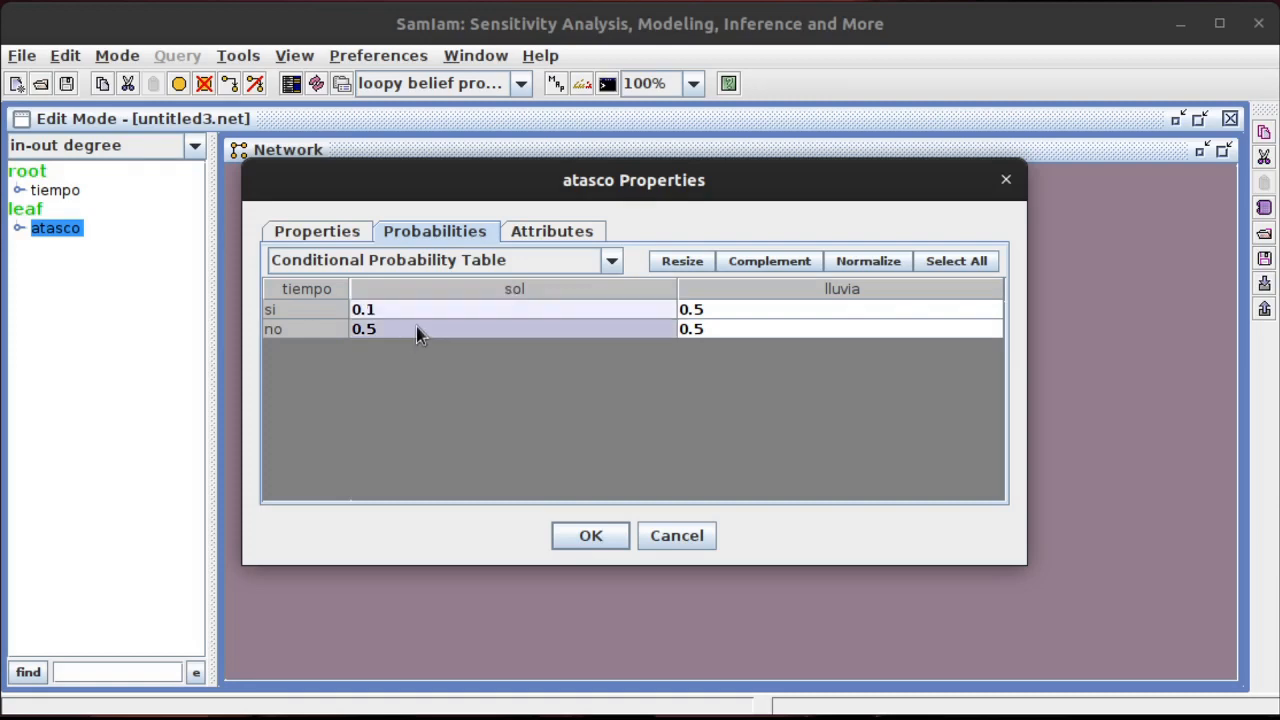
{"action": "double_click", "coordinate": [416, 326]}
{"action": "key", "text": "BackSpace"}
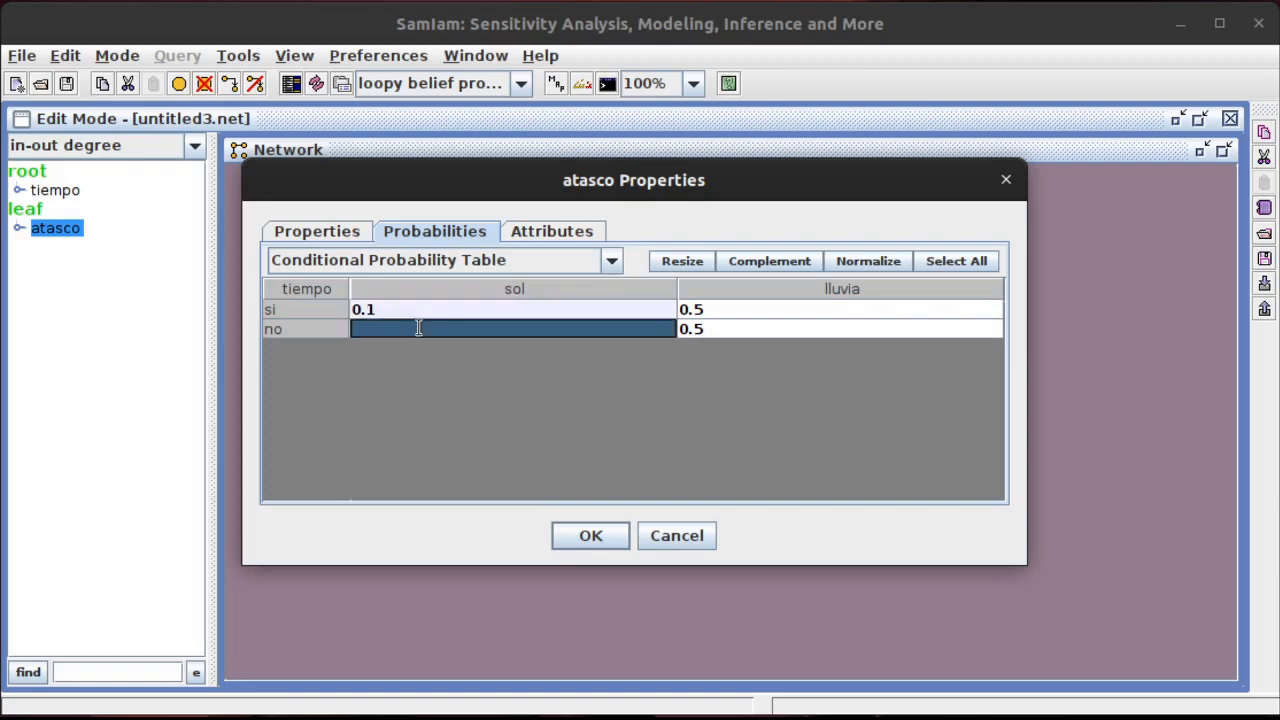
{"action": "type", "text": ".9"}
Set the atasco probabilities for tiempo = lluvia to 0.6 for si and 0.4 for no, and apply the table
{"action": "left_click", "coordinate": [753, 310]}
{"action": "double_click", "coordinate": [753, 310]}
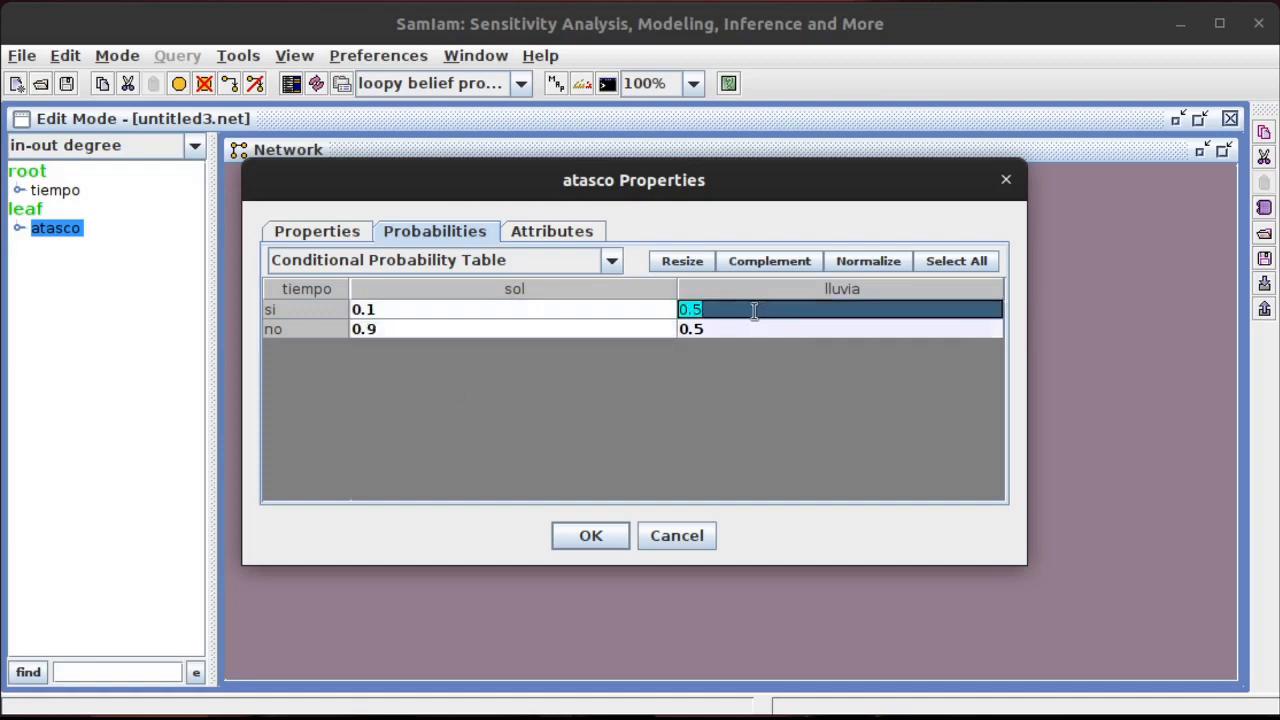
{"action": "key", "text": "BackSpace"}
{"action": "type", "text": ".6"}
{"action": "left_click", "coordinate": [746, 333]}
{"action": "double_click", "coordinate": [747, 332]}
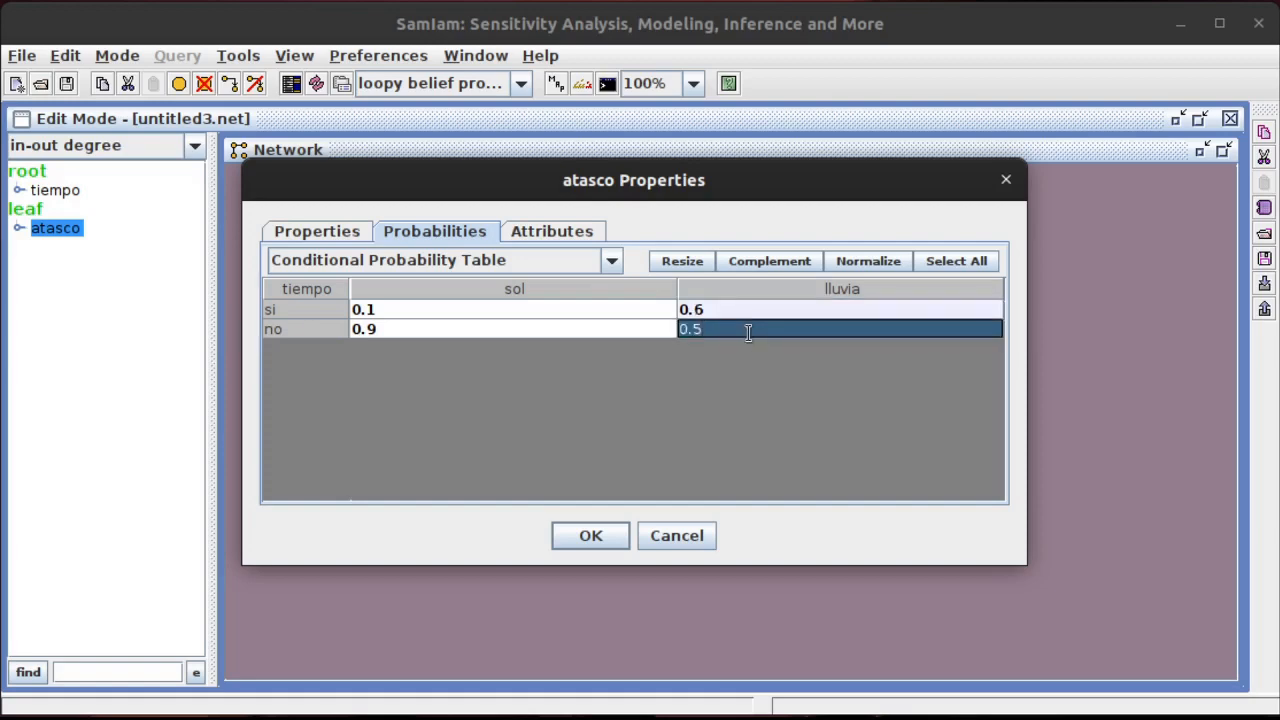
{"action": "key", "text": "BackSpace"}
{"action": "type", "text": "4"}
{"action": "left_click", "coordinate": [585, 538]}
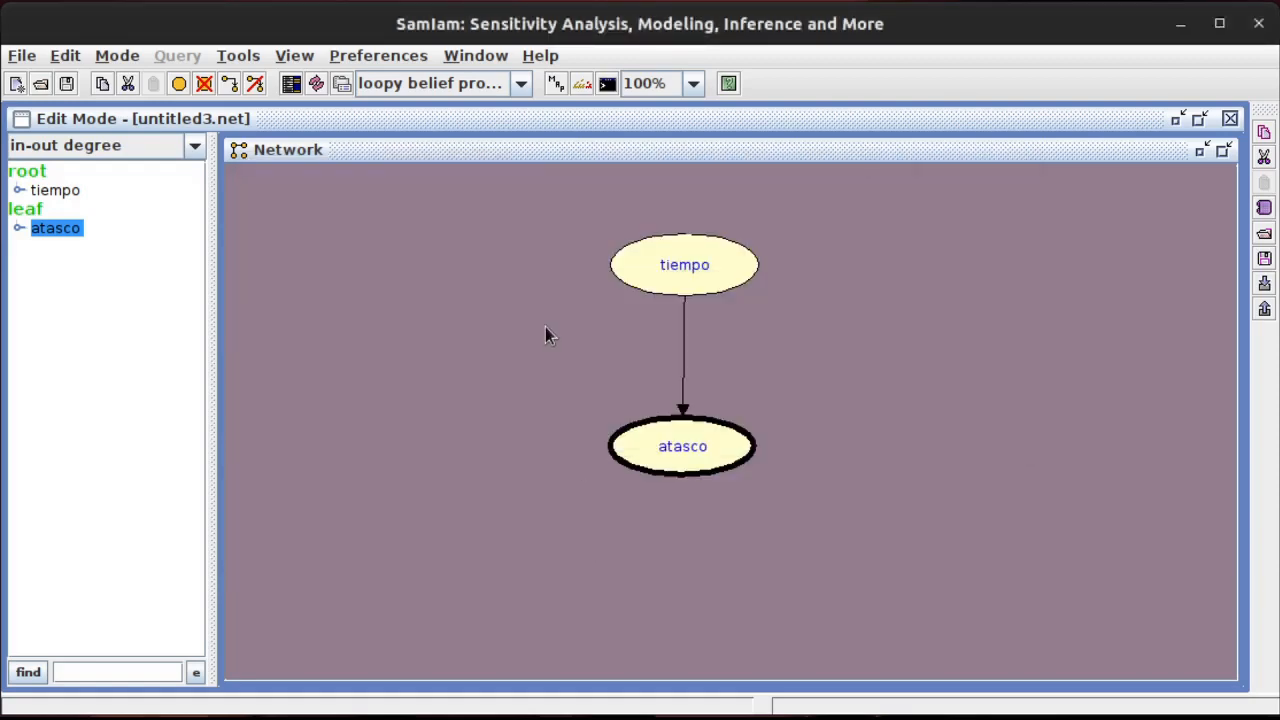
Review the probability tables of the tiempo node and the atasco node without changing any values
{"action": "double_click", "coordinate": [708, 277]}
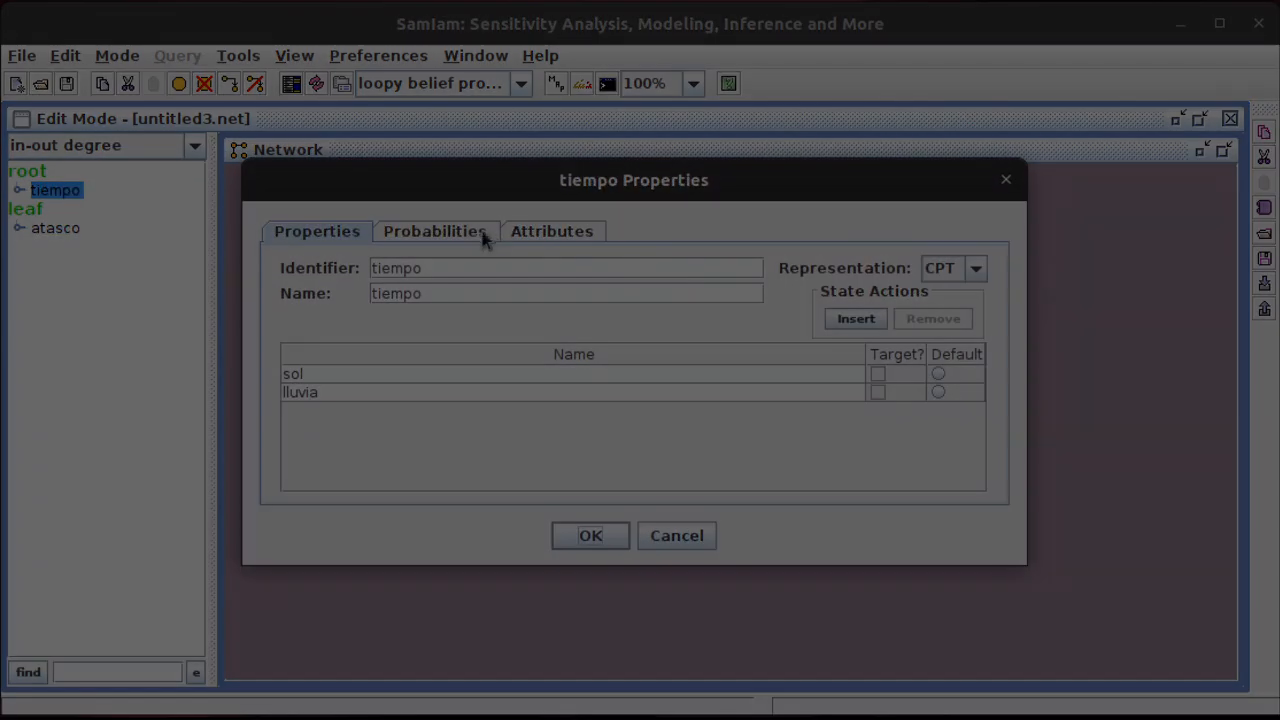
{"action": "left_click", "coordinate": [482, 234]}
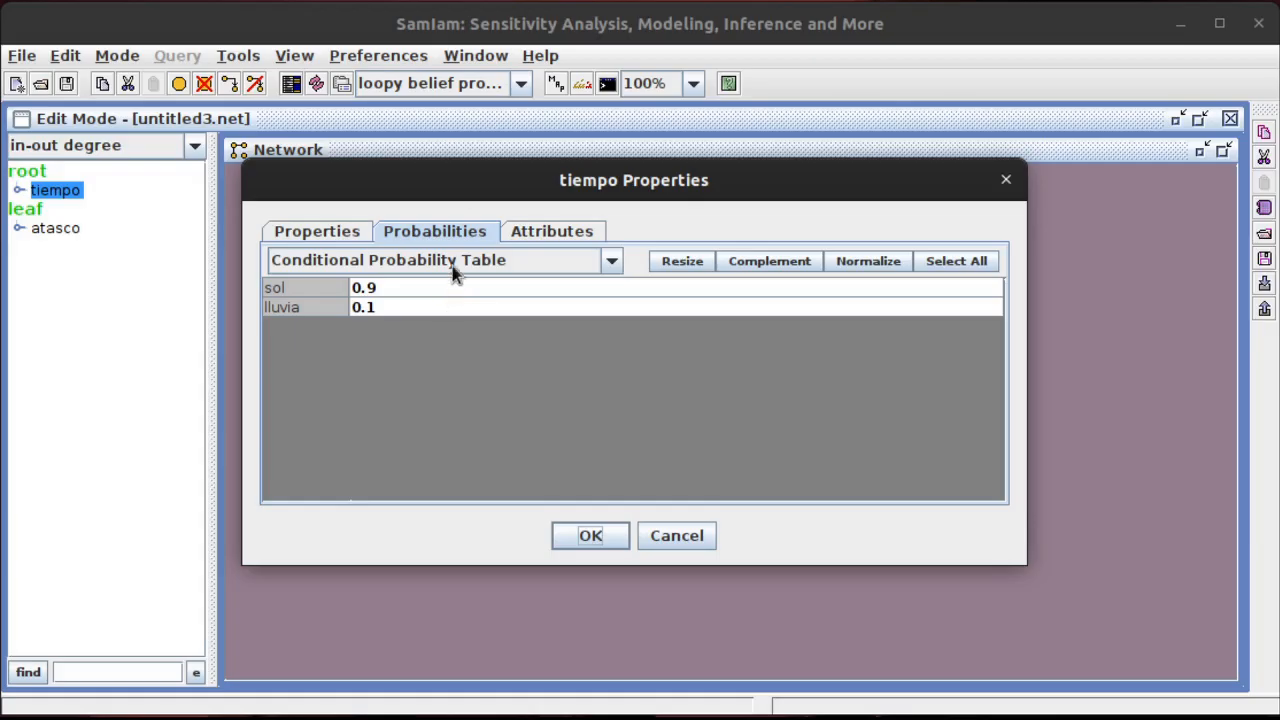
{"action": "left_click_drag", "start_coordinate": [457, 178], "coordinate": [488, 219]}
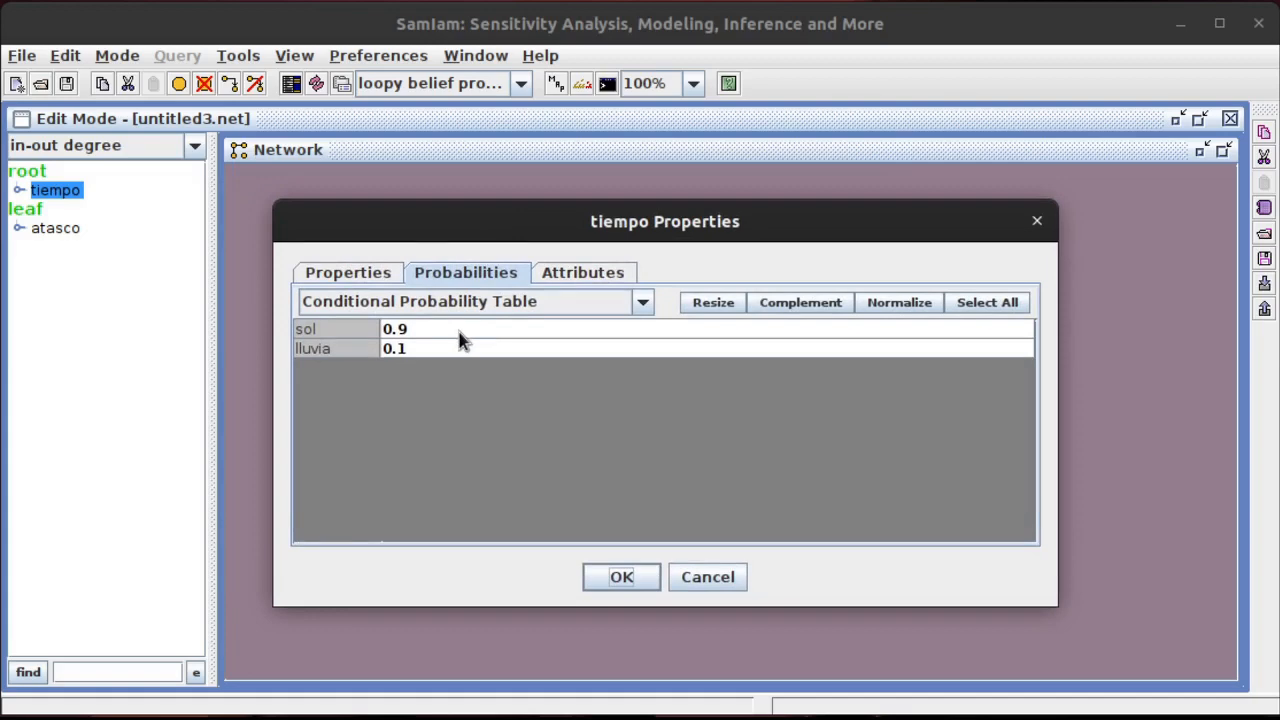
{"action": "left_click", "coordinate": [621, 577]}
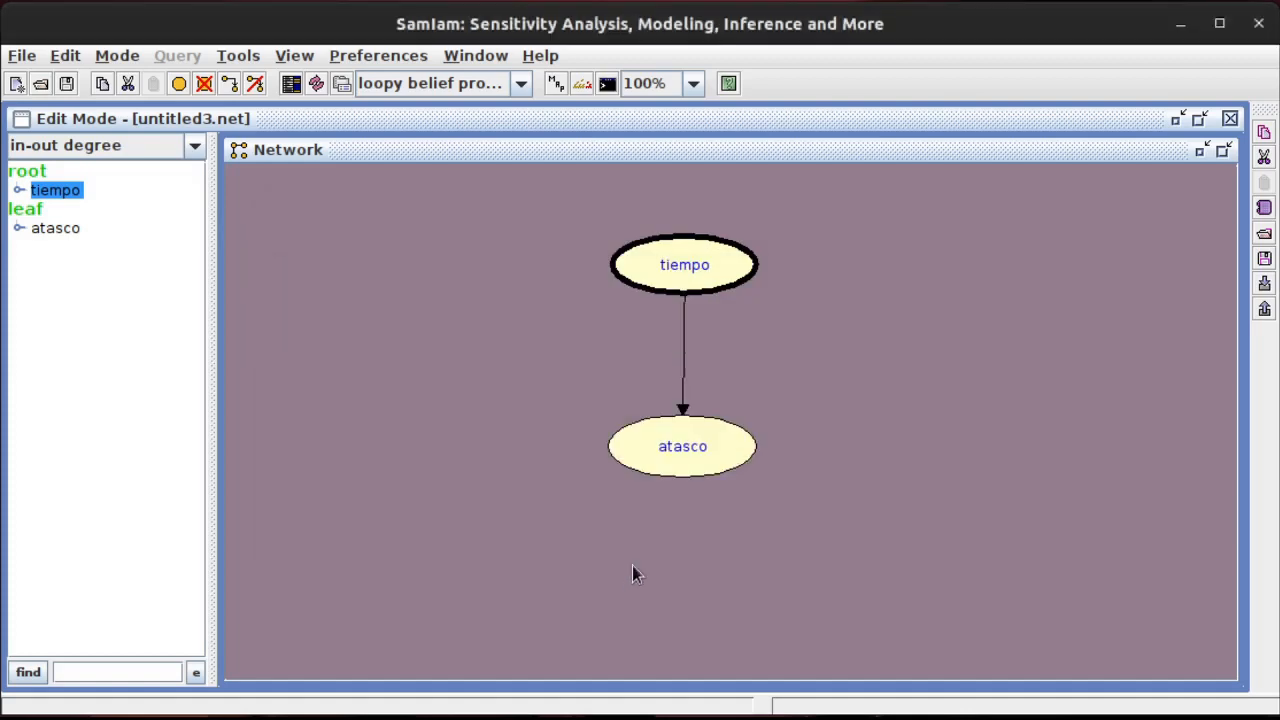
{"action": "double_click", "coordinate": [686, 457]}
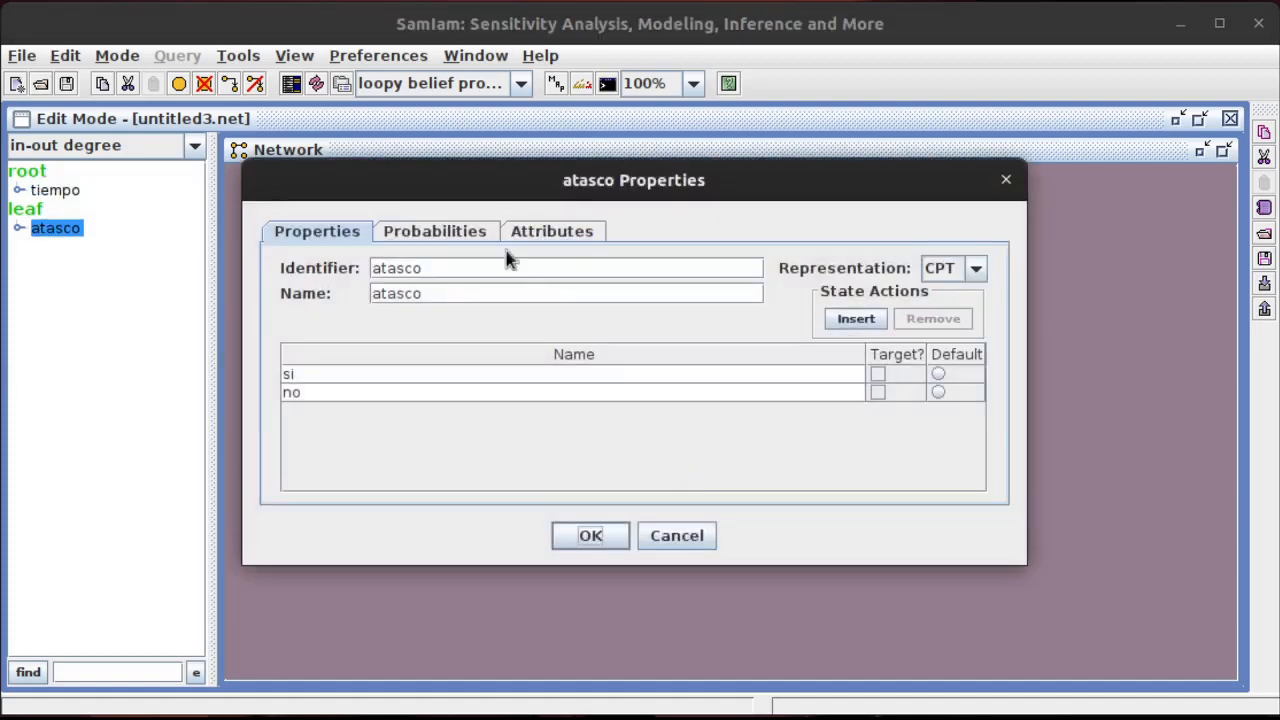
{"action": "left_click", "coordinate": [434, 232]}
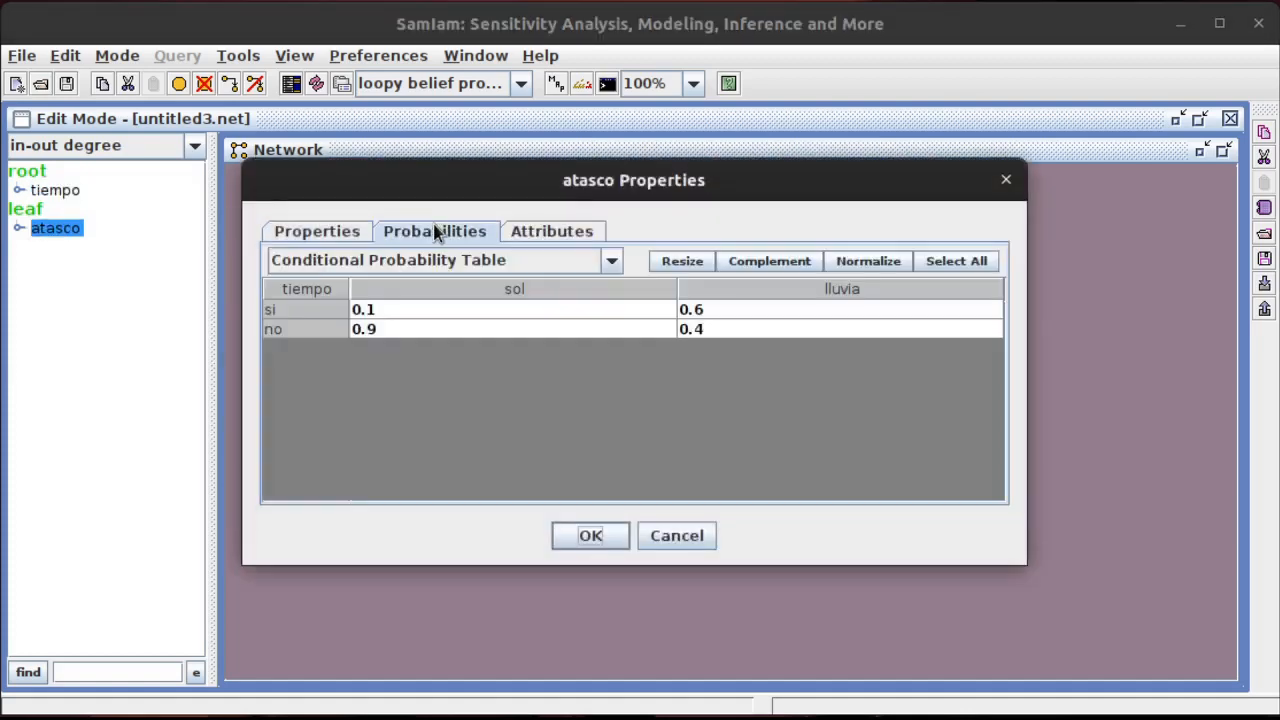
{"action": "left_click", "coordinate": [1007, 182]}
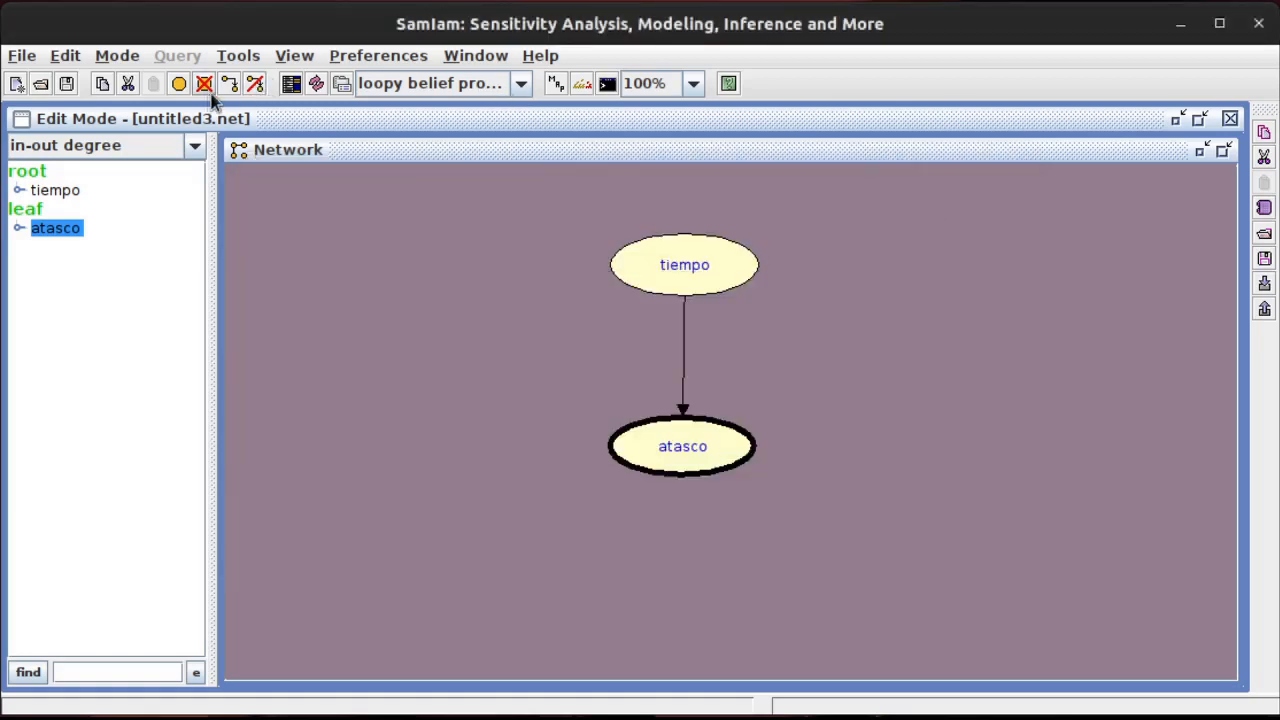
Switch the network to query mode and show probability monitors for both the tiempo and atasco nodes
{"action": "left_click", "coordinate": [316, 83]}
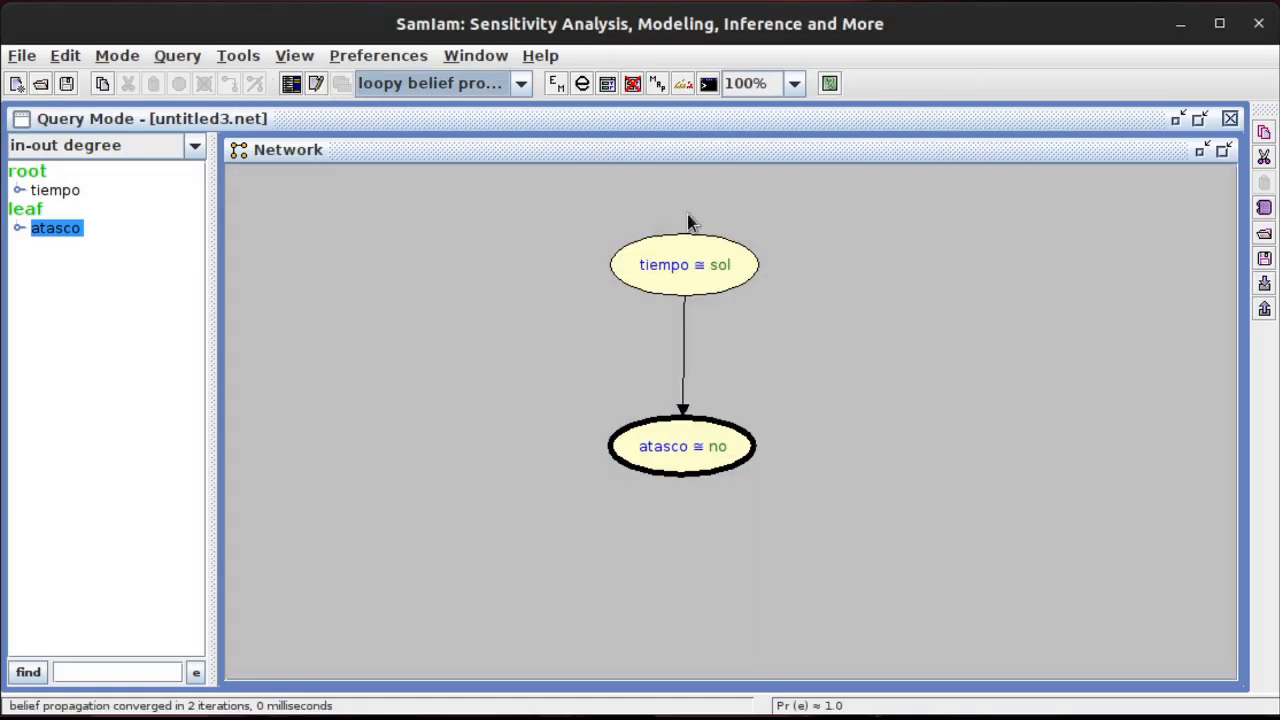
{"action": "left_click", "coordinate": [643, 257]}
{"action": "left_click_drag", "start_coordinate": [512, 199], "coordinate": [880, 643]}
{"action": "left_click", "coordinate": [613, 89]}
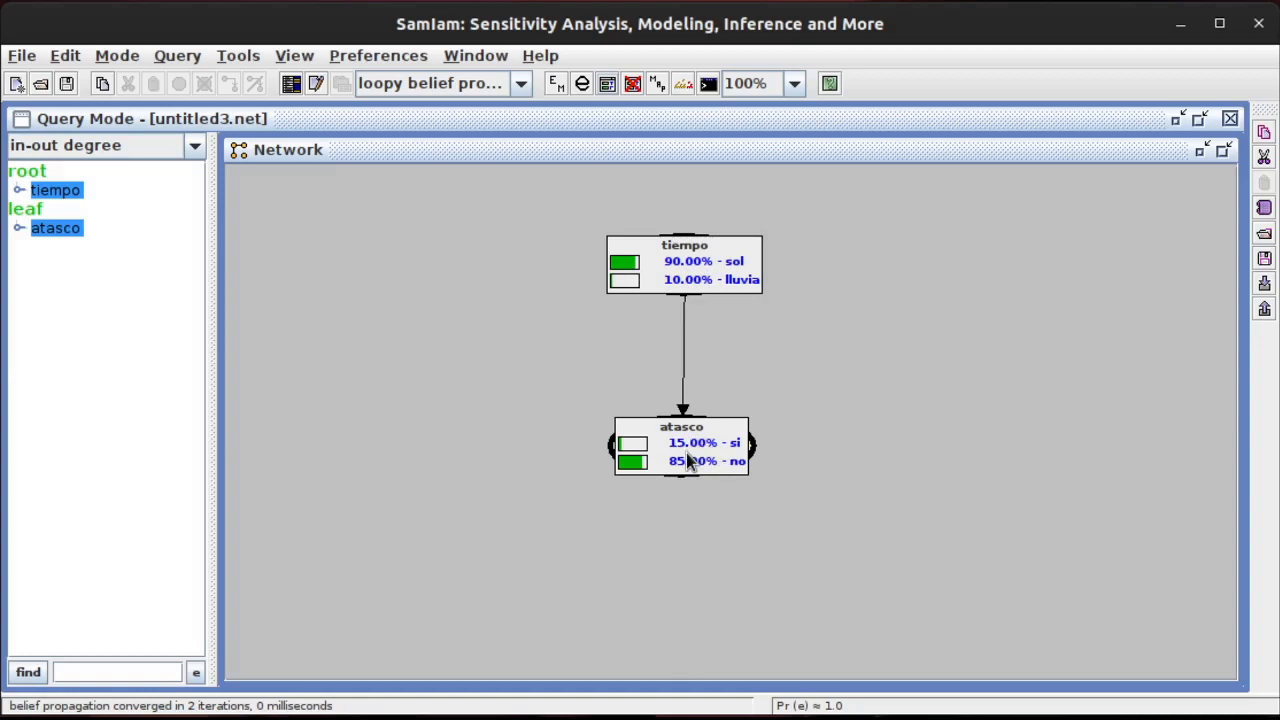
Set the evidence on tiempo to sol and to lluvia in turn to compare atasco, and clear the evidence
{"action": "left_click", "coordinate": [624, 263]}
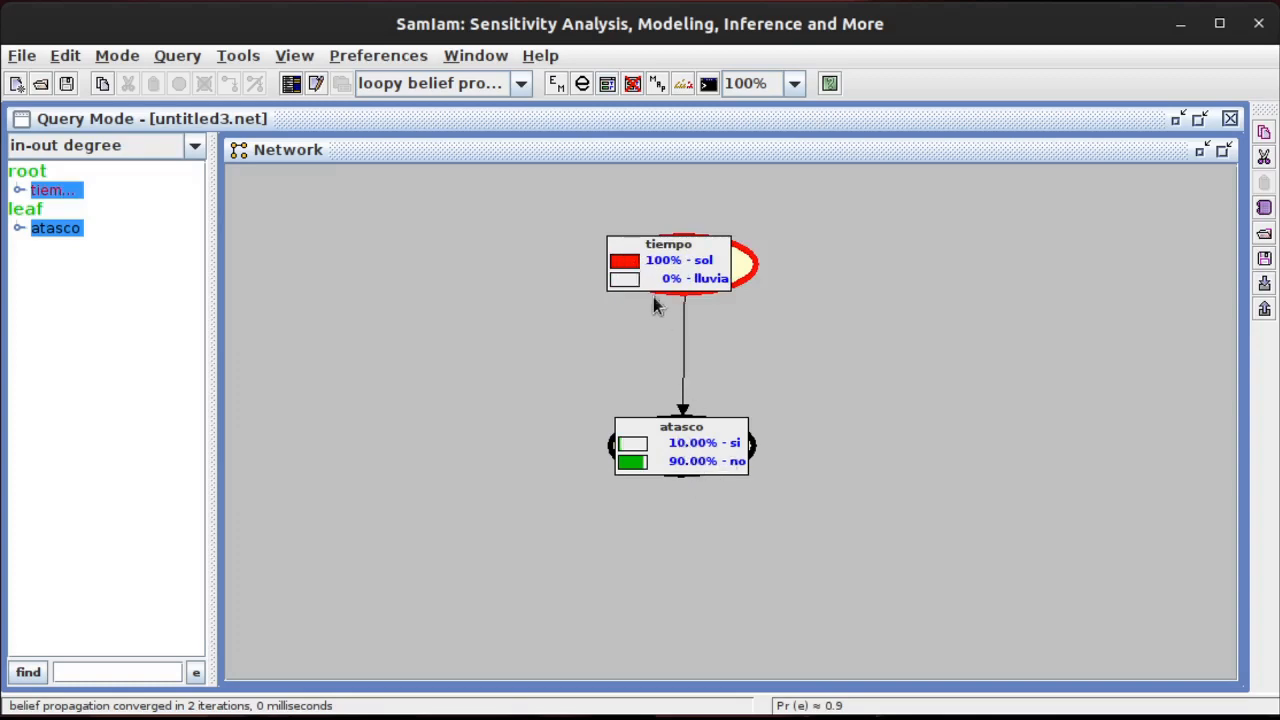
{"action": "left_click", "coordinate": [626, 280]}
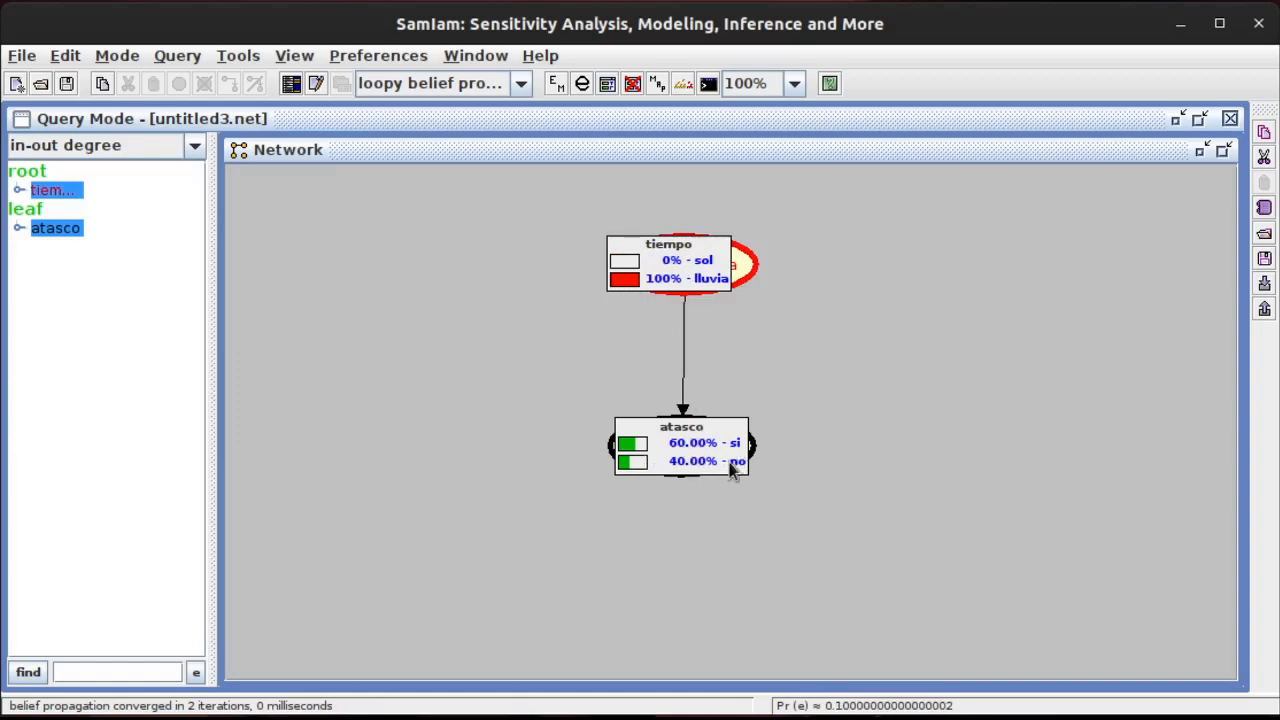
{"action": "left_click", "coordinate": [624, 261]}
{"action": "left_click", "coordinate": [624, 261]}
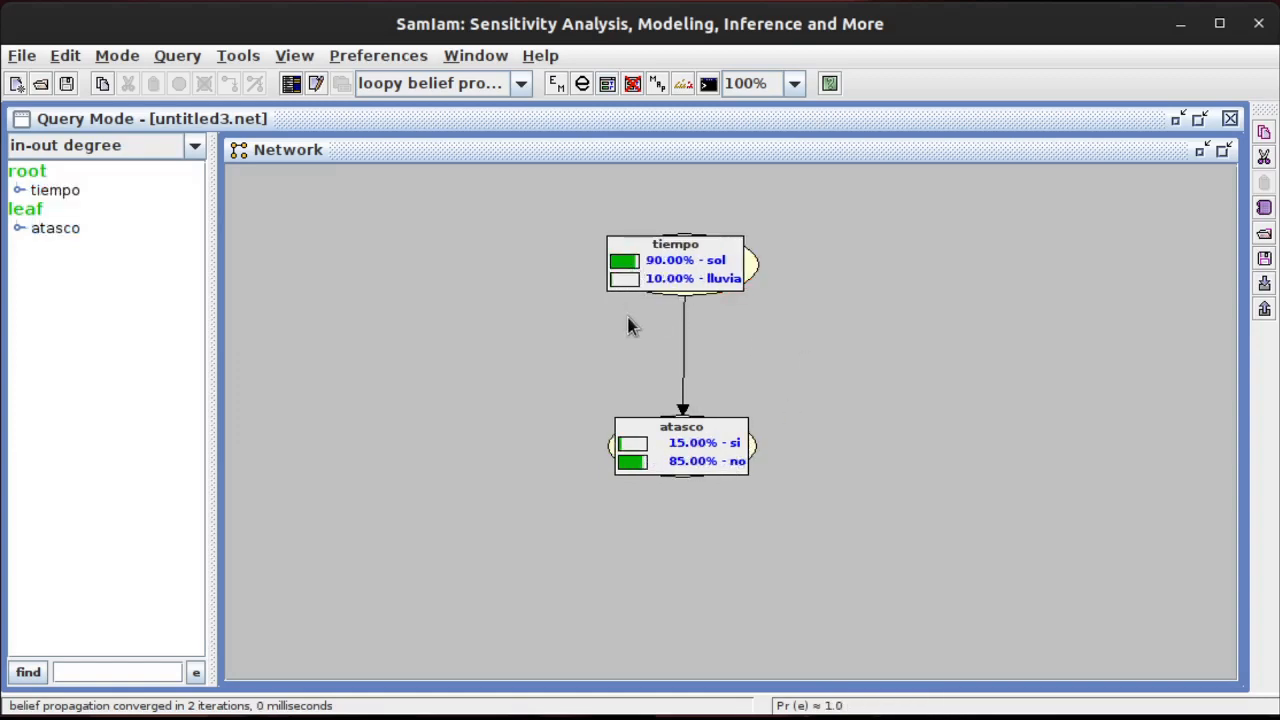
Set the evidence on atasco to si, and switch it to no to compare the tiempo probabilities
{"action": "left_click", "coordinate": [634, 452]}
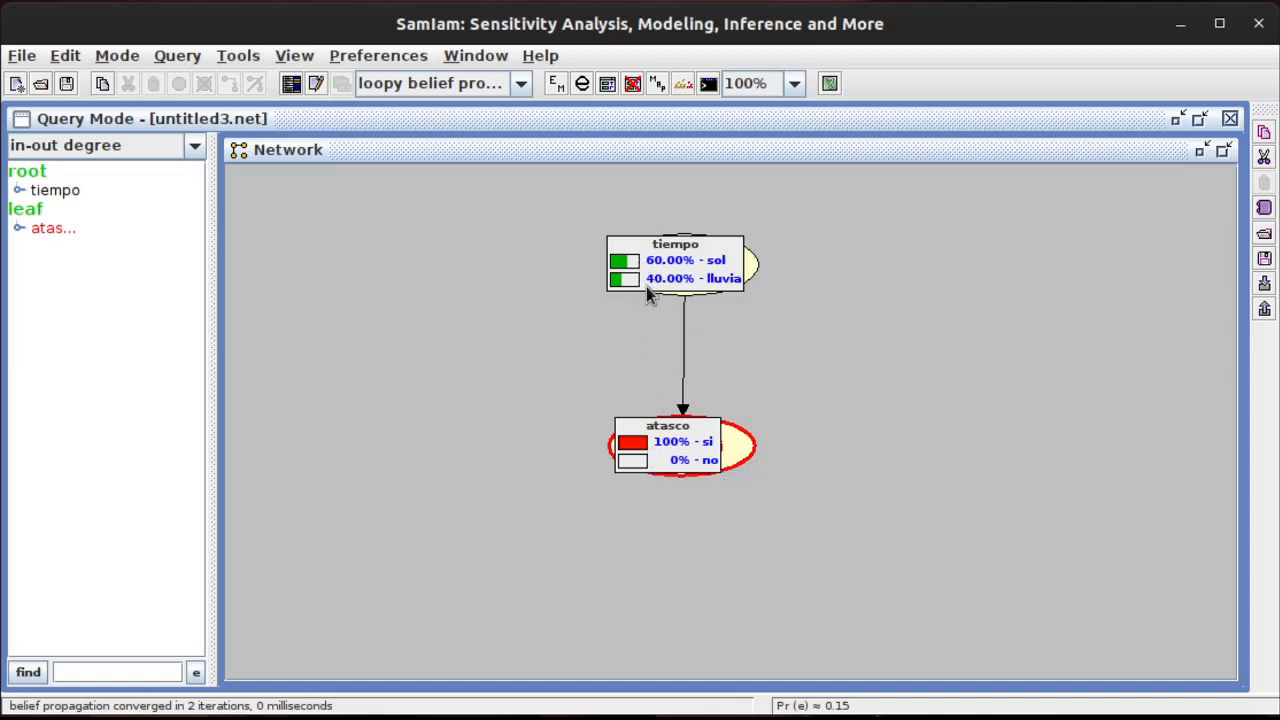
{"action": "left_click", "coordinate": [638, 462]}
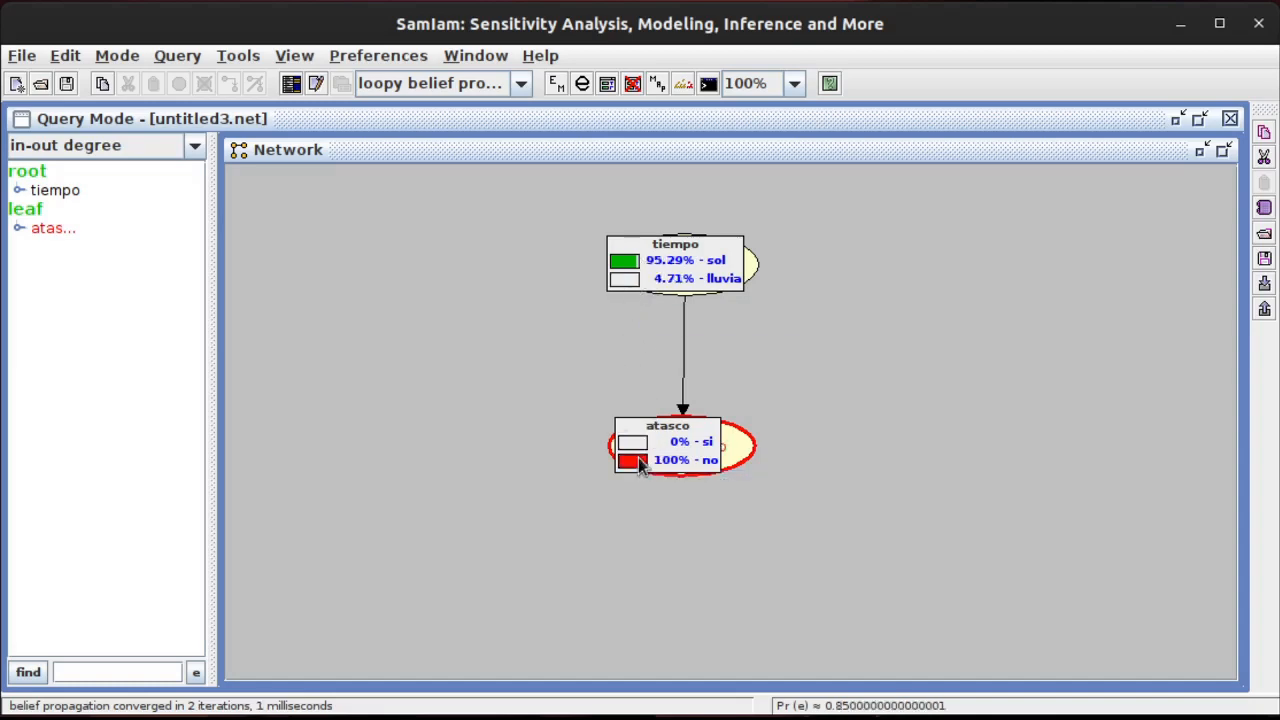